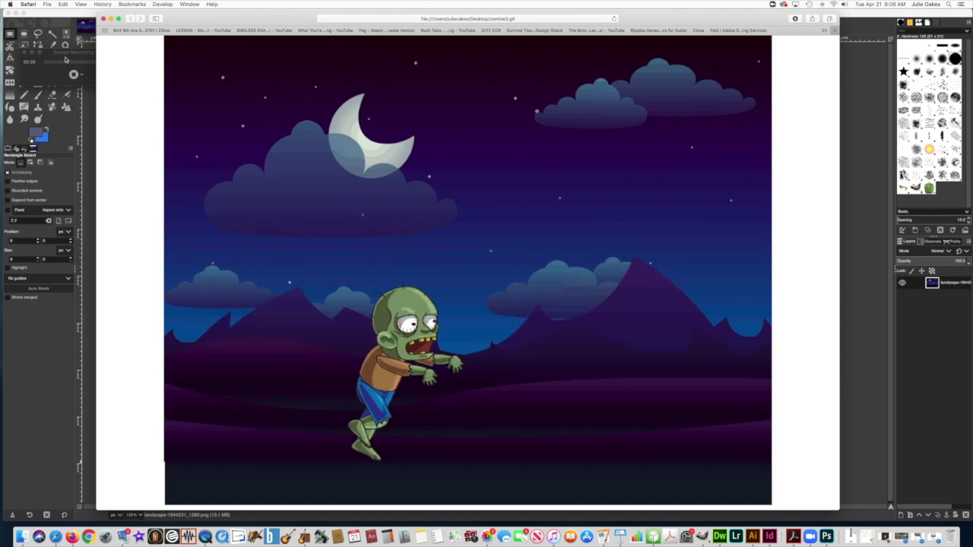
# - After previewing the finished zombie GIF in Safari, bring GIMP with the night landscape to the front
pyautogui.click(48, 14)
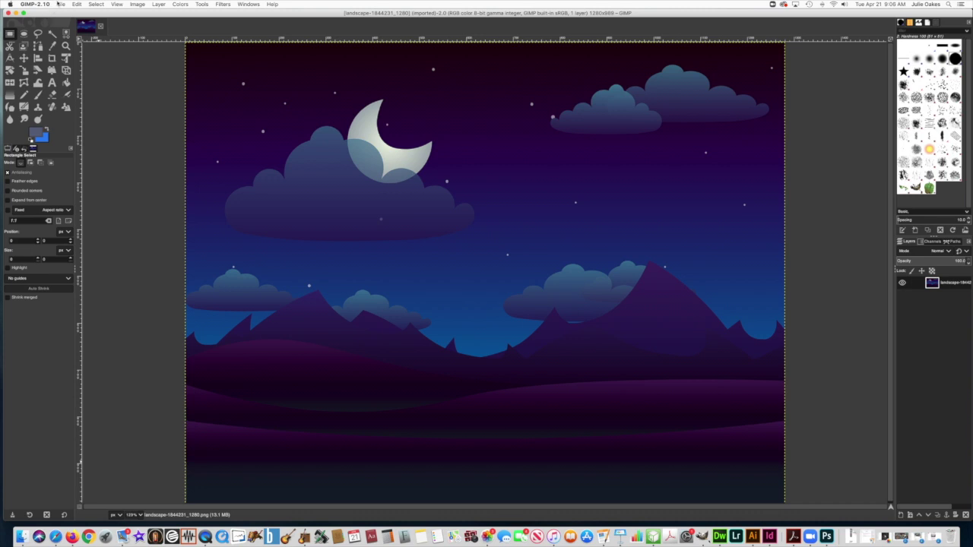
pyautogui.click(60, 4)
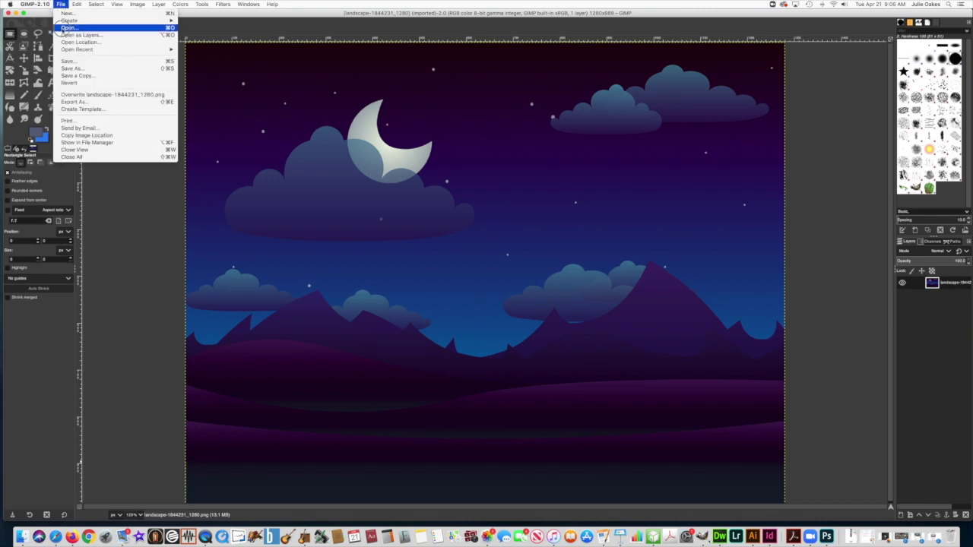
pyautogui.click(60, 28)
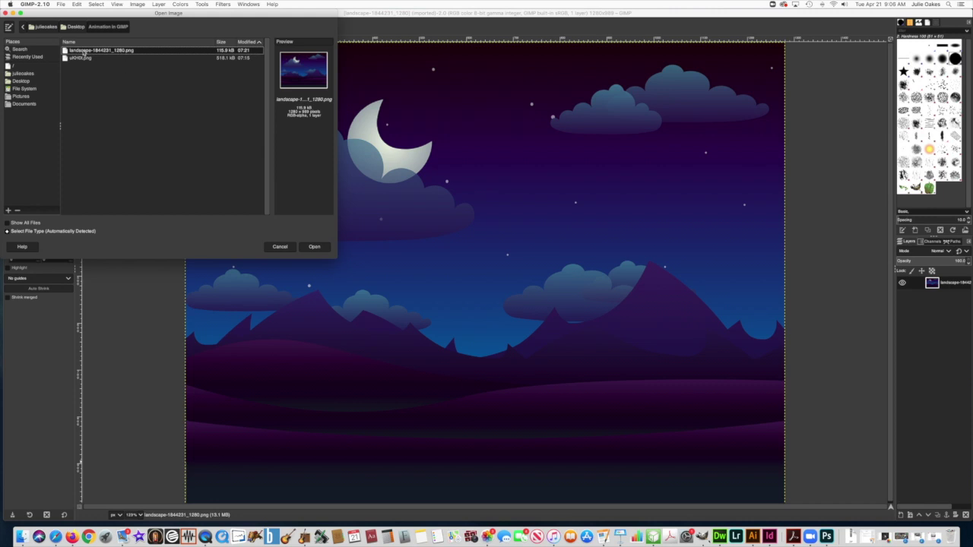
pyautogui.click(280, 247)
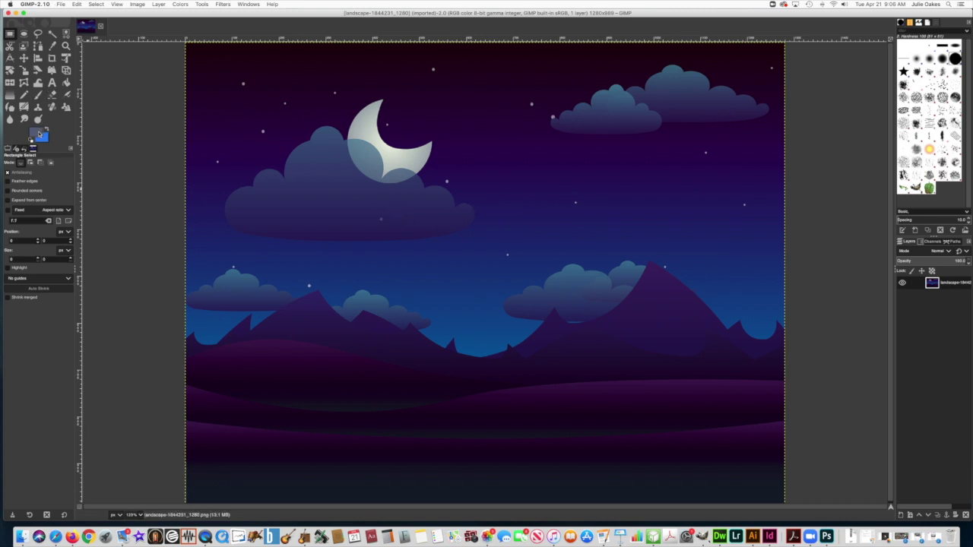
pyautogui.click(38, 134)
# - Set the foreground to white and type the author's name as a watermark near the bottom-right
pyautogui.click(144, 99)
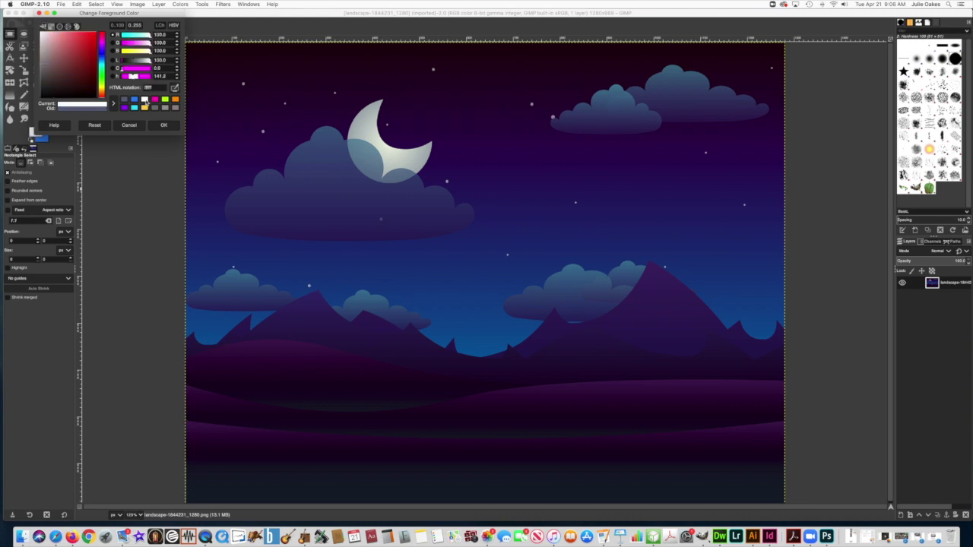
pyautogui.click(164, 127)
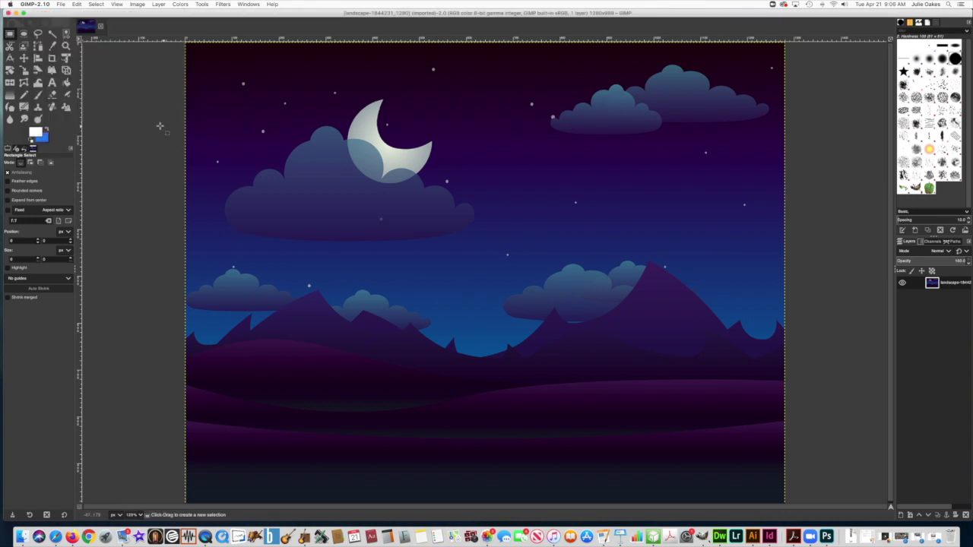
pyautogui.click(52, 85)
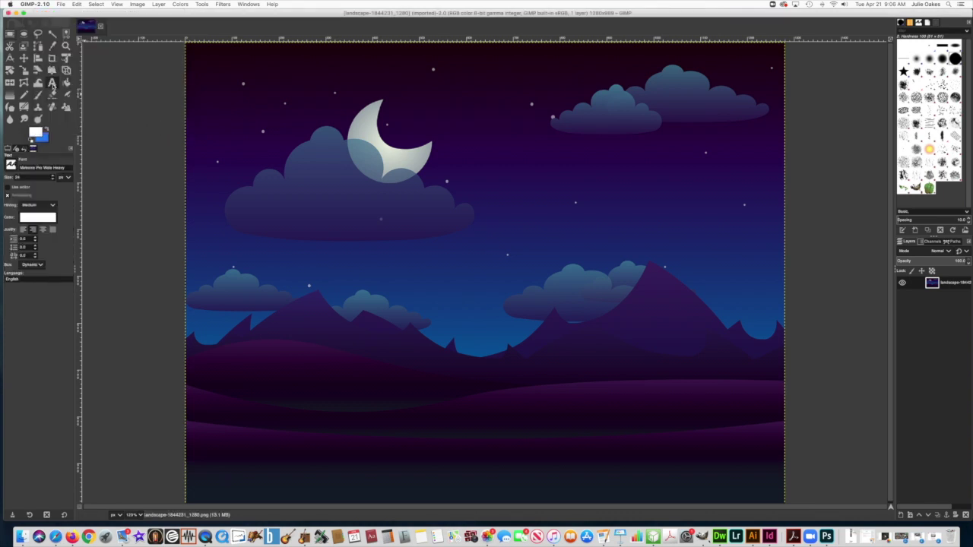
pyautogui.click(640, 485)
pyautogui.write('M')
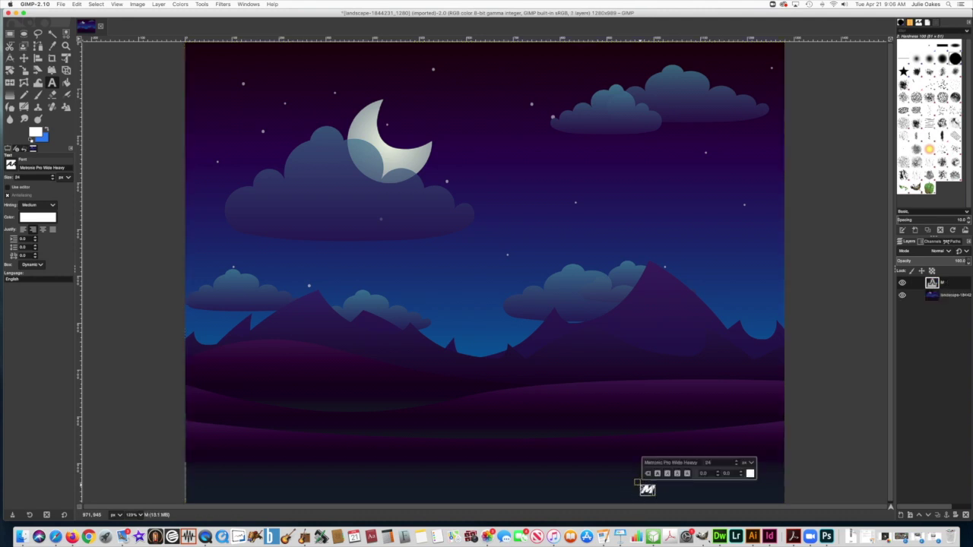
pyautogui.write('RS OKE')
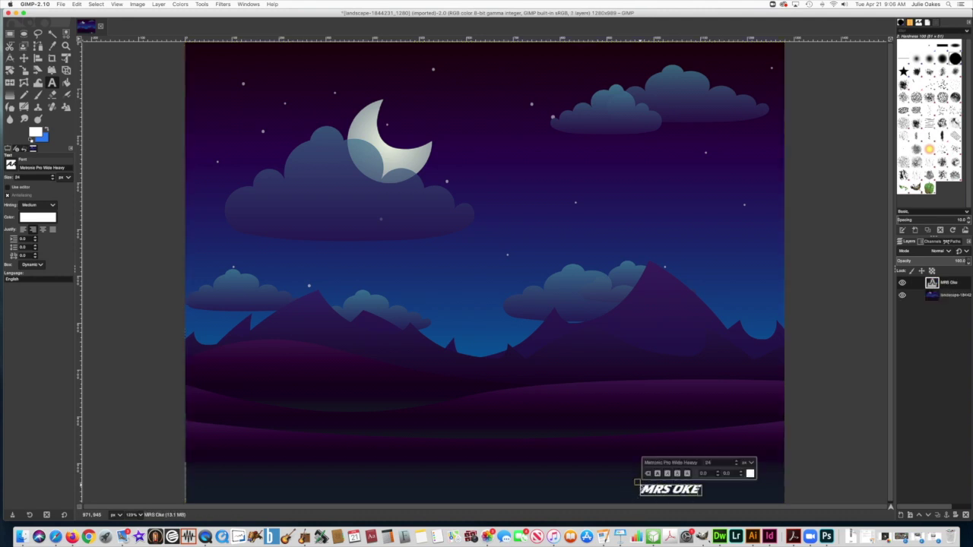
pyautogui.press('BackSpace')
pyautogui.press('BackSpace')
pyautogui.write('AKES')
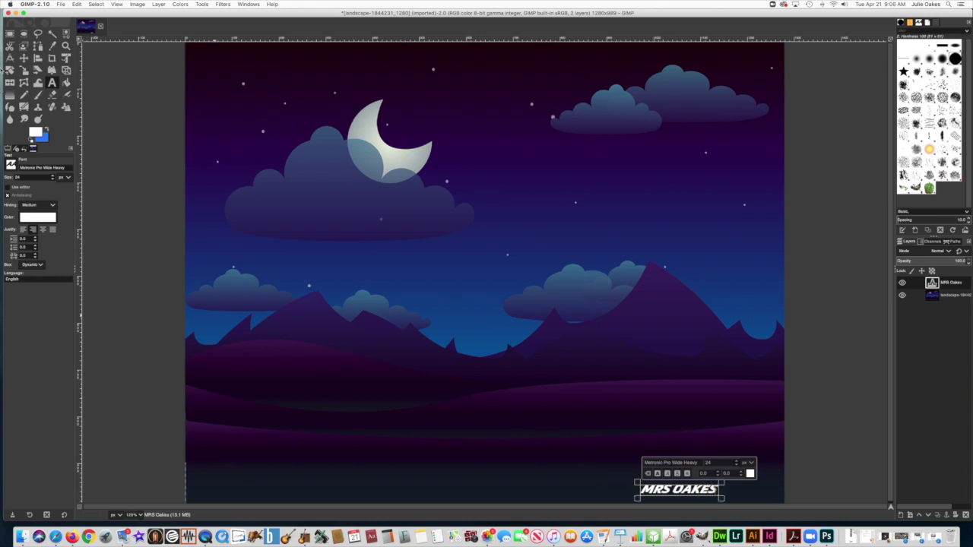
# - Move the name text into the landscape's bottom-right corner, undoing an accidental background shift
pyautogui.click(24, 58)
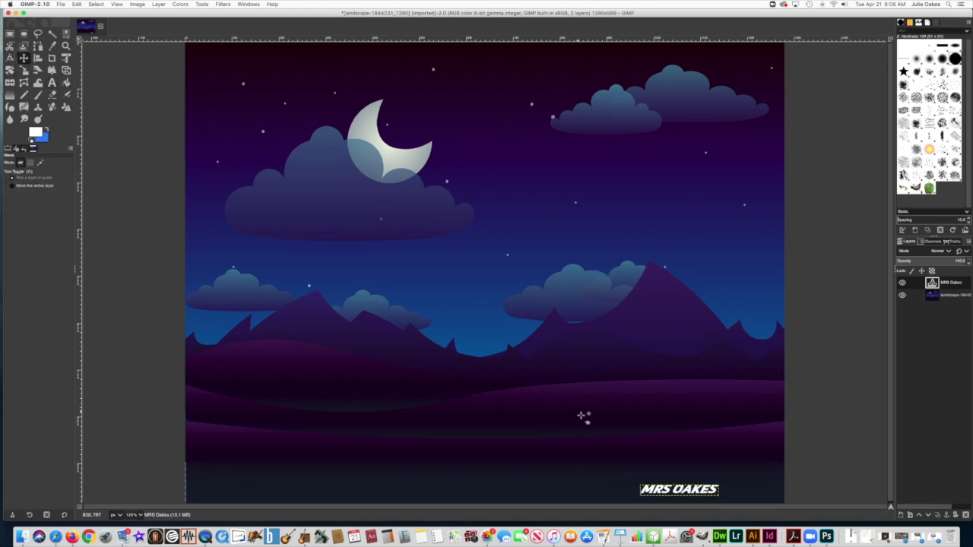
pyautogui.moveTo(682, 495); pyautogui.dragTo(706, 497)
pyautogui.hotkey('ctrl', 'z')
pyautogui.moveTo(688, 493); pyautogui.dragTo(736, 490)
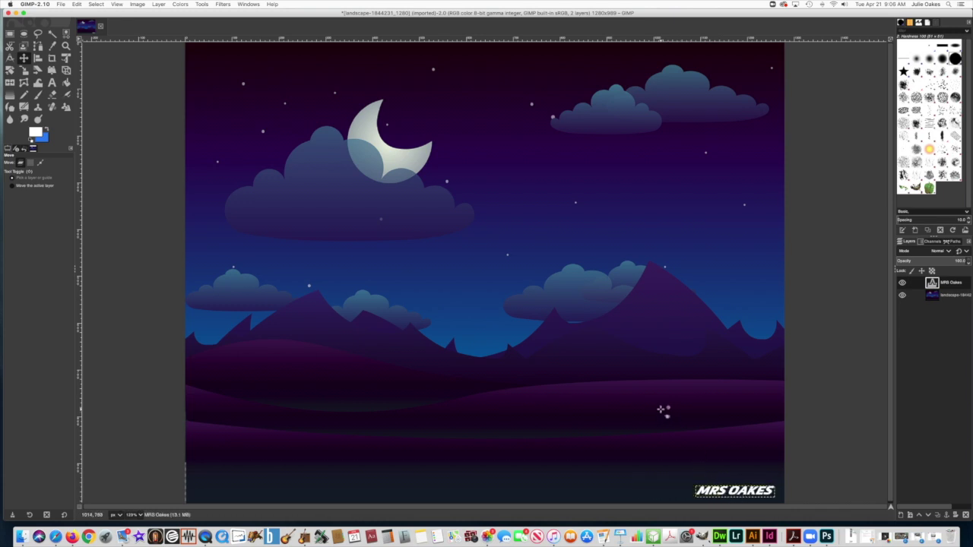
# - Merge the name text down into the landscape layer
pyautogui.click(134, 3)
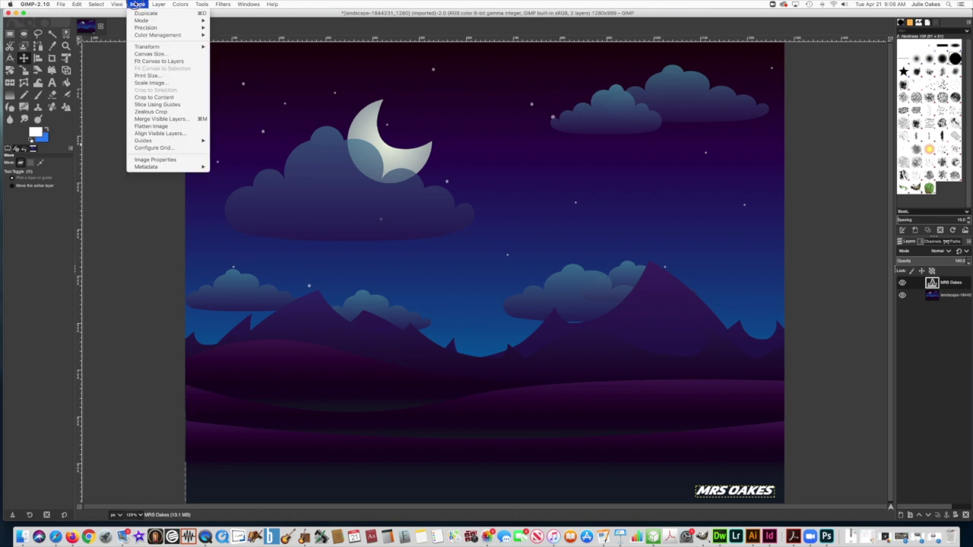
pyautogui.moveTo(158, 4)
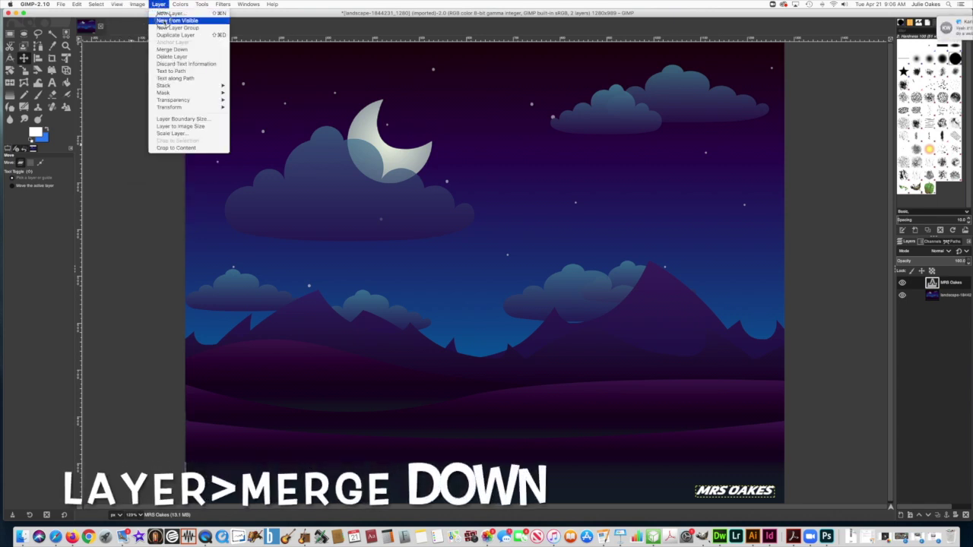
pyautogui.click(169, 49)
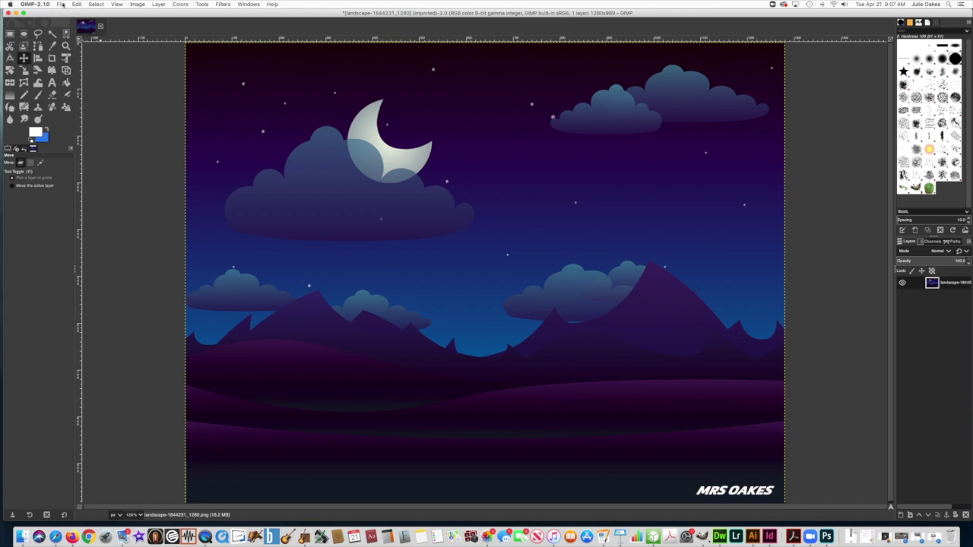
pyautogui.click(61, 4)
# - Open the zombie sprite sheet uKHDI.png
pyautogui.moveTo(67, 23)
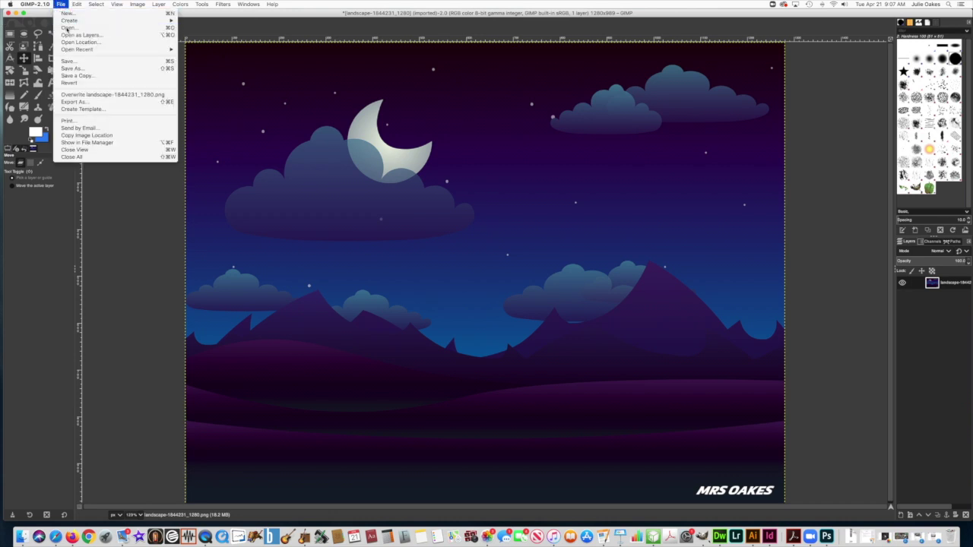
pyautogui.click(67, 27)
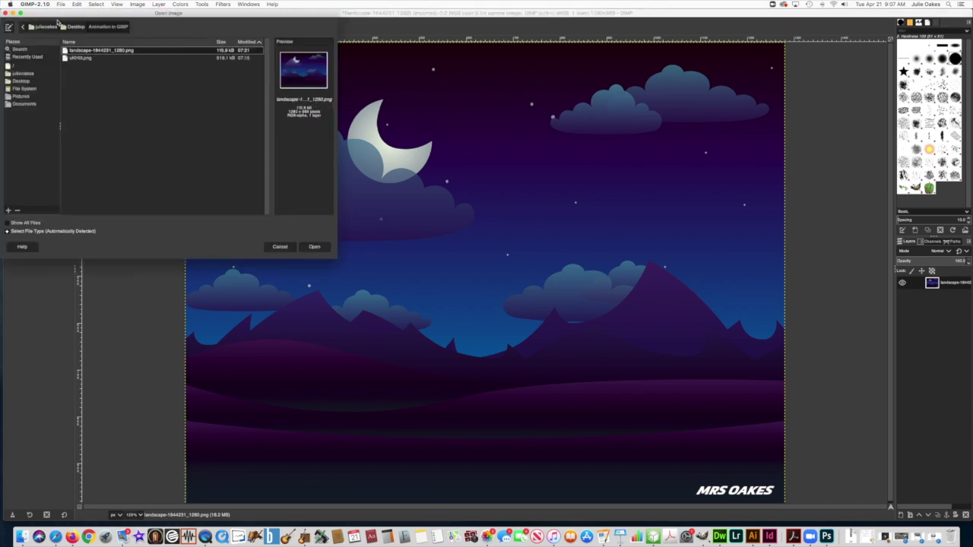
pyautogui.doubleClick(84, 60)
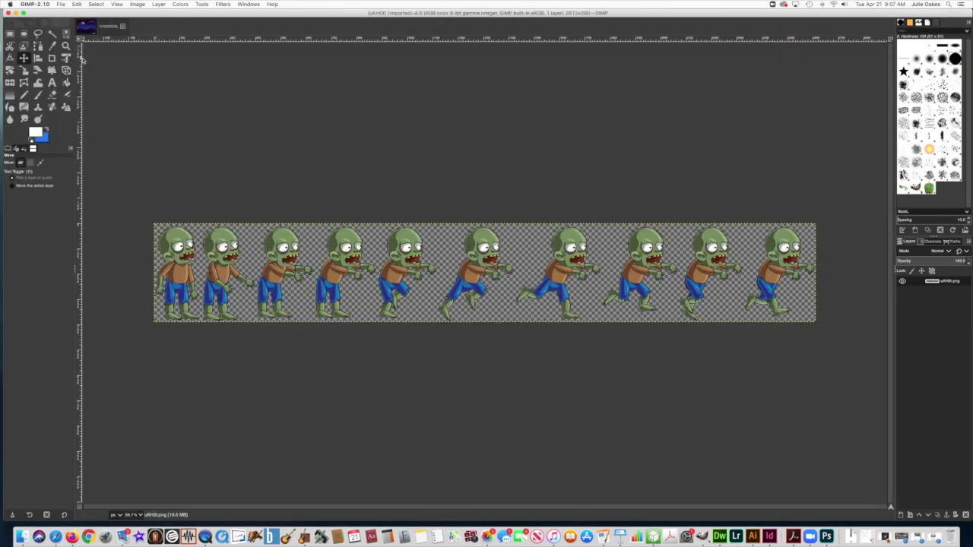
# - Zoom the sprite sheet to 4:1 and scroll to the first zombie frames
pyautogui.click(117, 4)
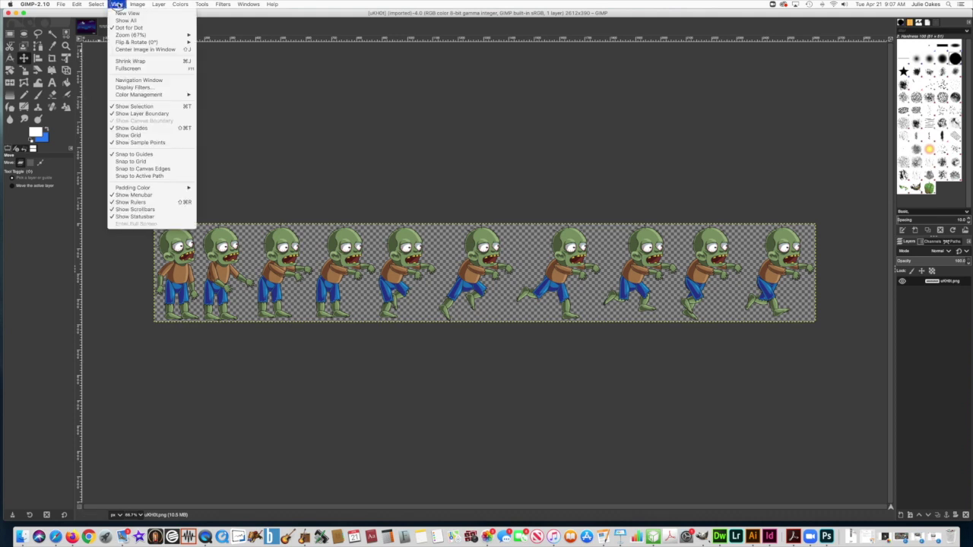
pyautogui.moveTo(131, 35)
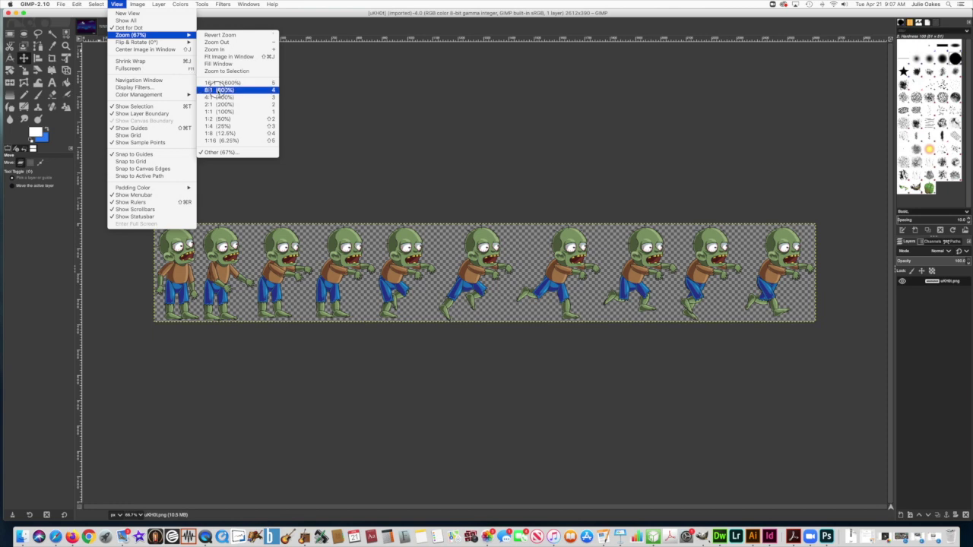
pyautogui.click(218, 98)
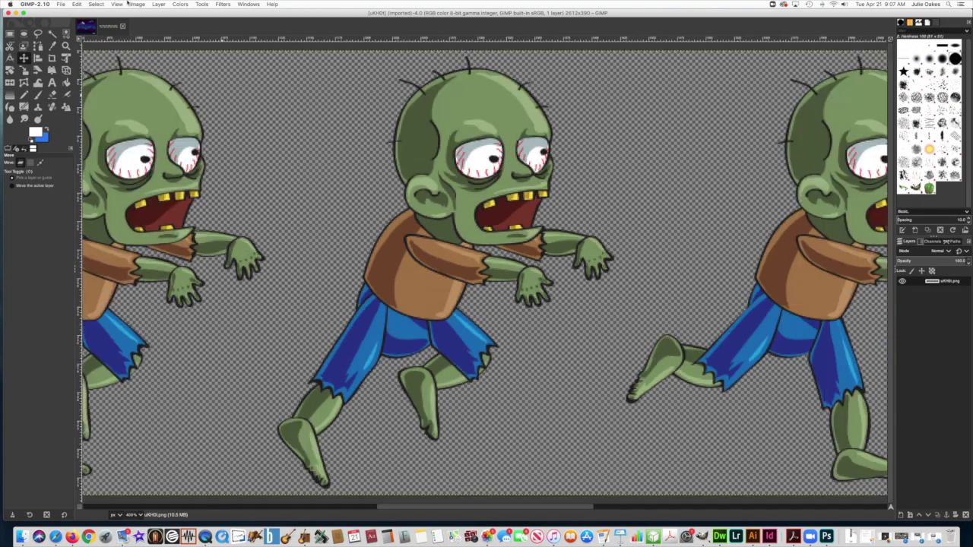
pyautogui.scroll(-2, 396, 235)
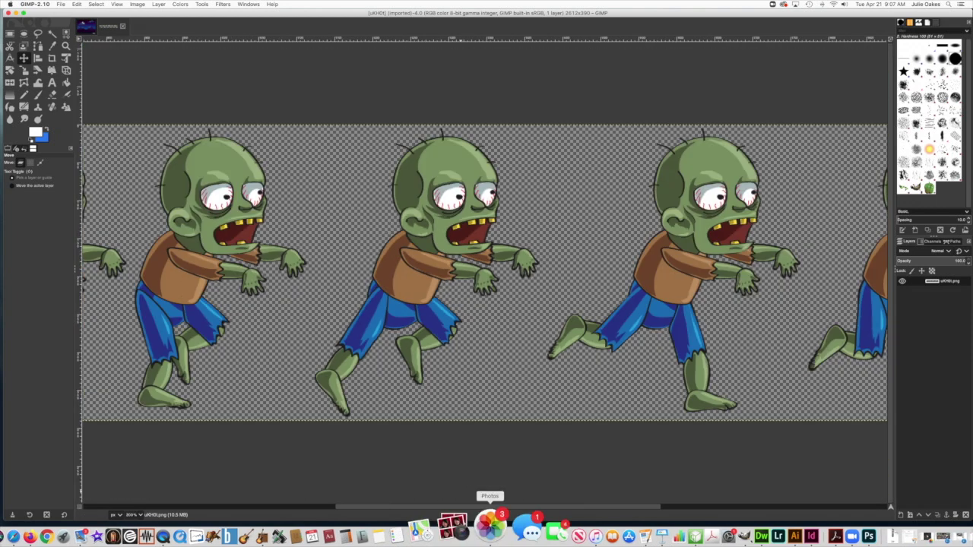
pyautogui.moveTo(444, 506); pyautogui.dragTo(185, 499)
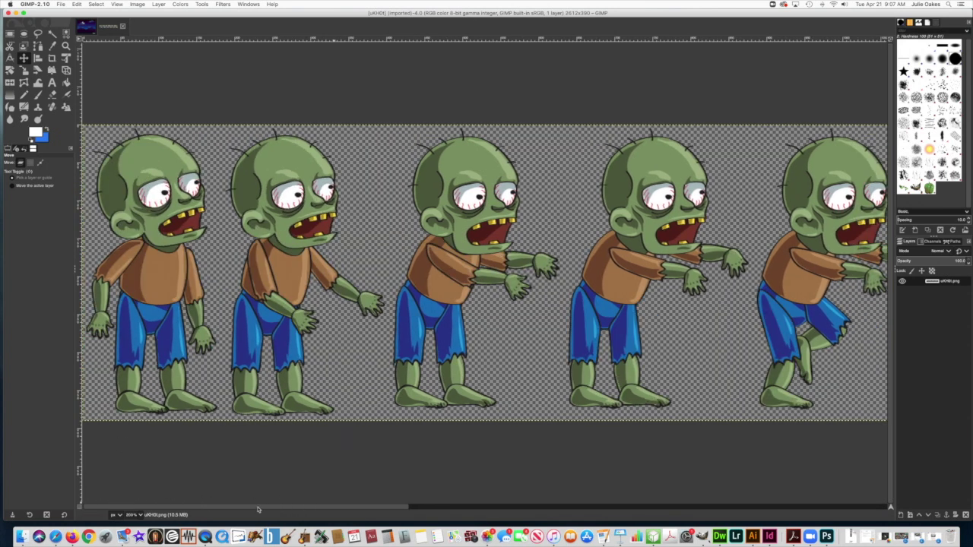
# - Rectangle-select the first standing zombie on the sprite sheet and copy it
pyautogui.click(10, 35)
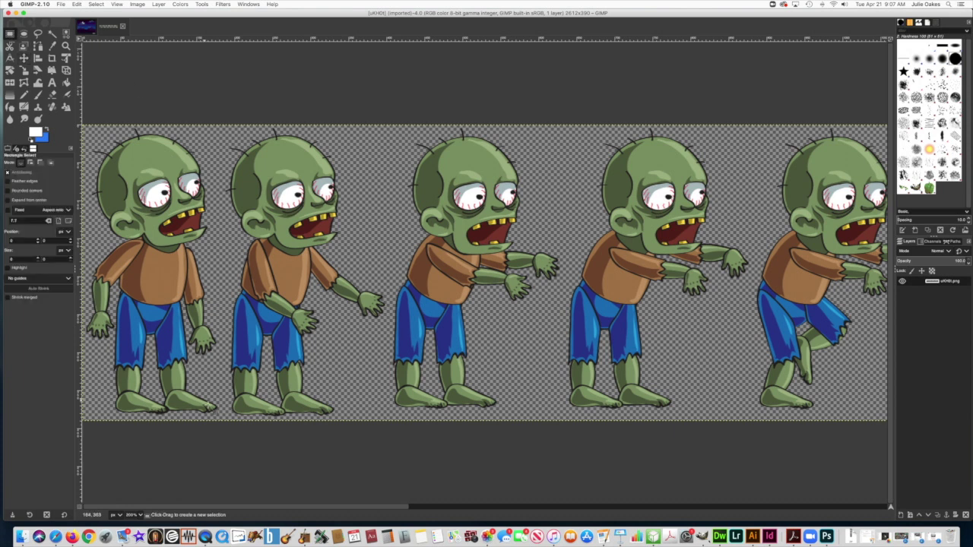
pyautogui.moveTo(222, 419); pyautogui.dragTo(81, 123)
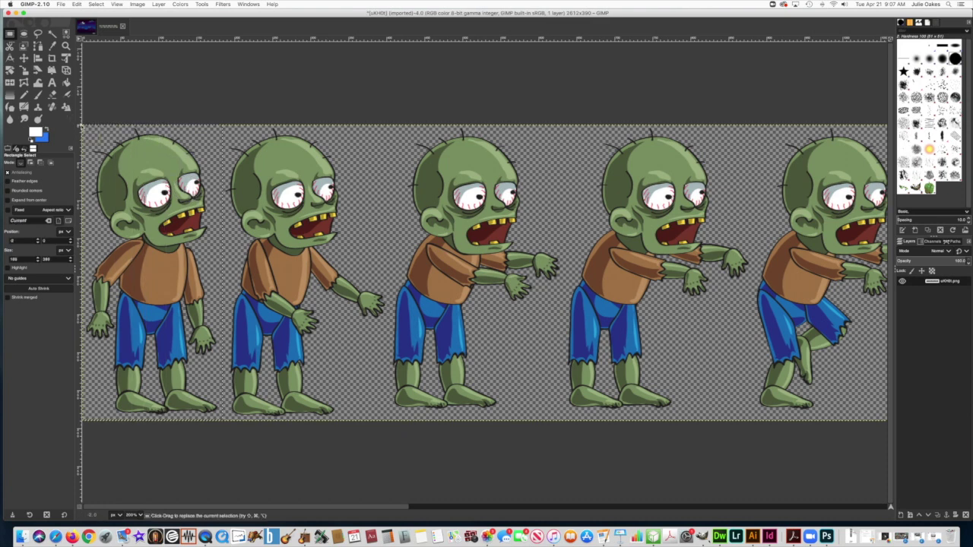
pyautogui.click(78, 4)
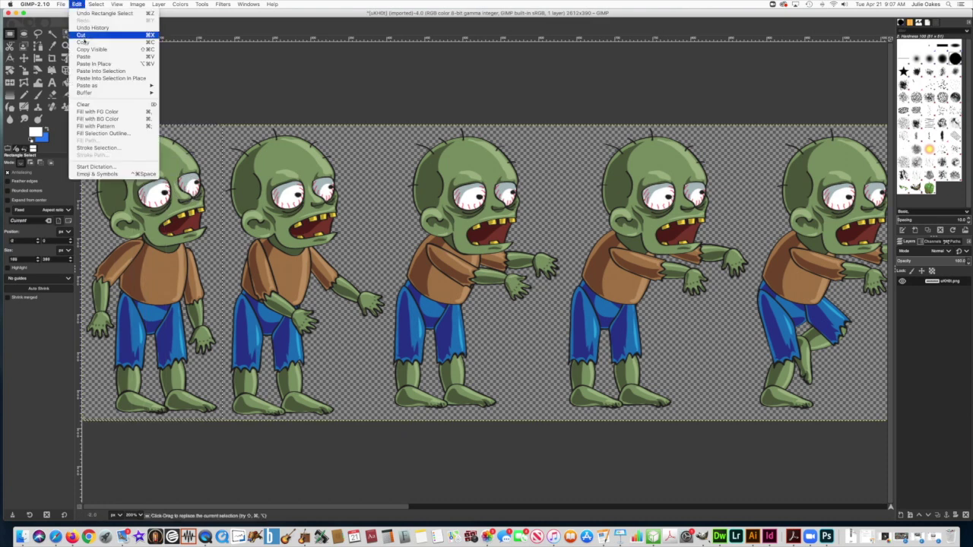
pyautogui.click(82, 42)
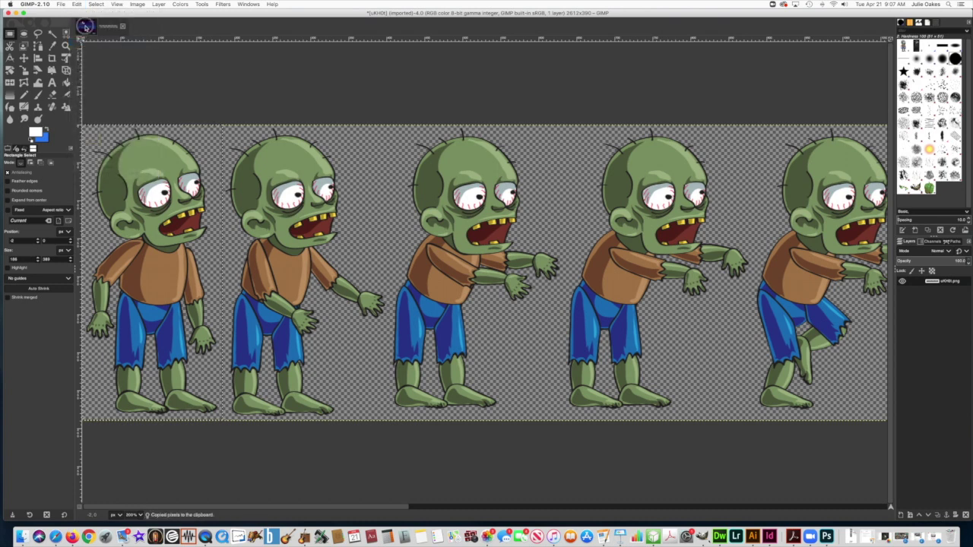
# - Paste the zombie into the landscape as a new layer and move it to the lower left
pyautogui.click(86, 28)
pyautogui.click(76, 4)
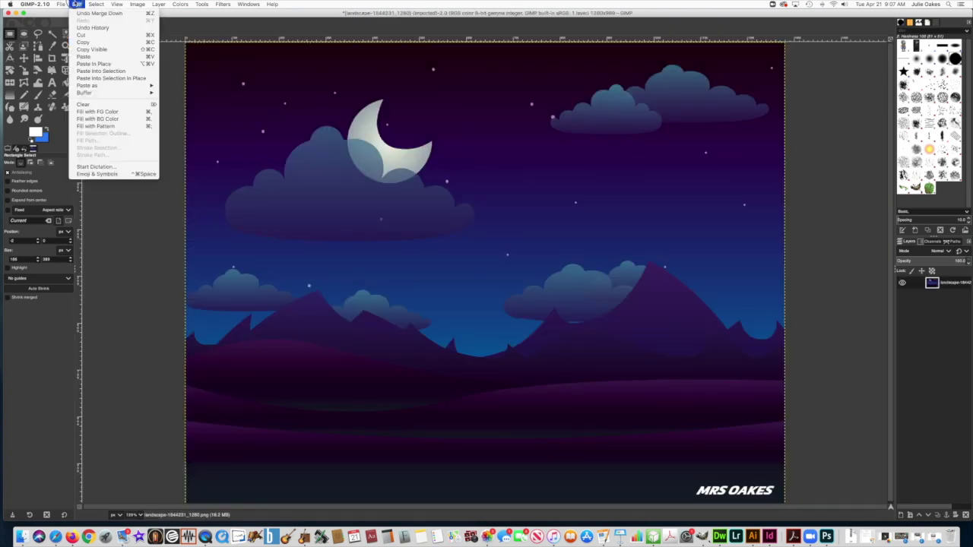
pyautogui.click(83, 59)
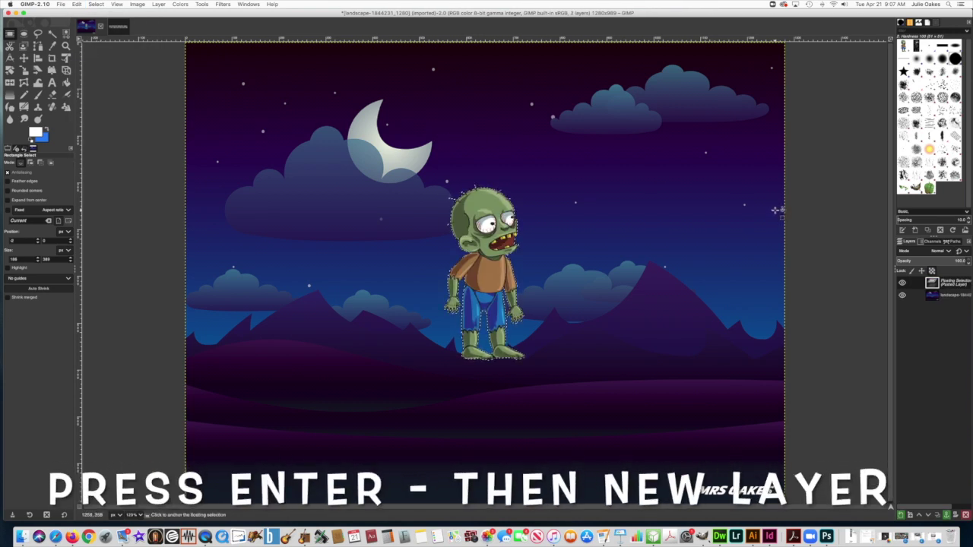
pyautogui.click(901, 515)
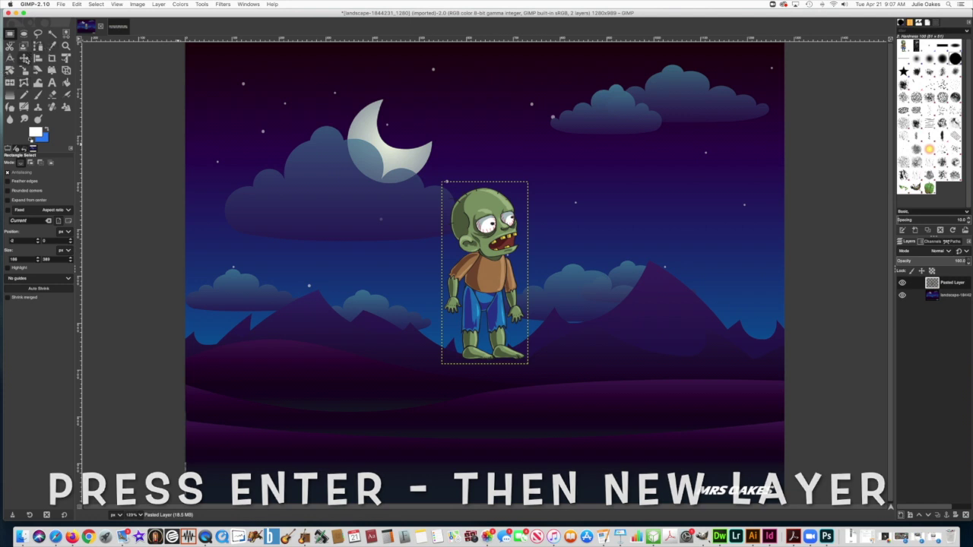
pyautogui.click(23, 58)
pyautogui.moveTo(494, 243); pyautogui.dragTo(247, 329)
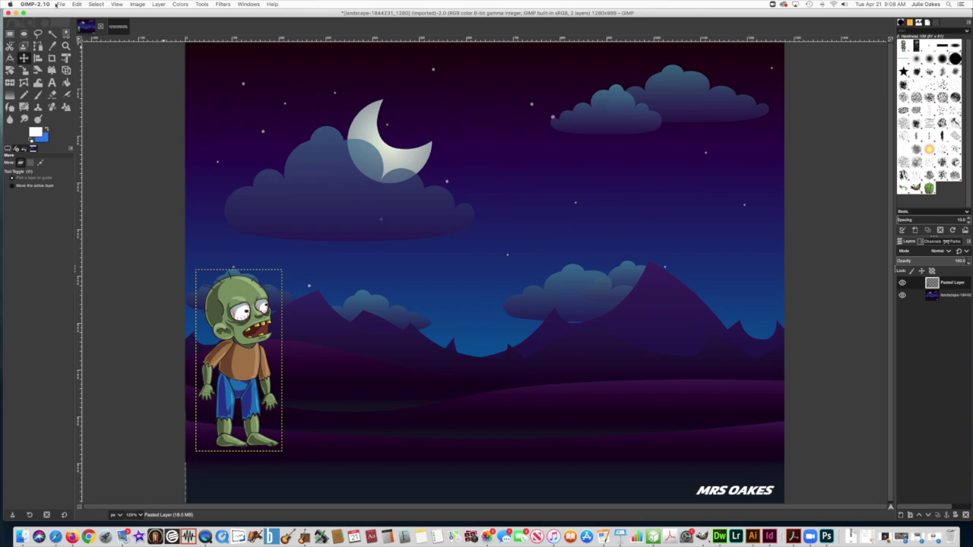
pyautogui.click(120, 27)
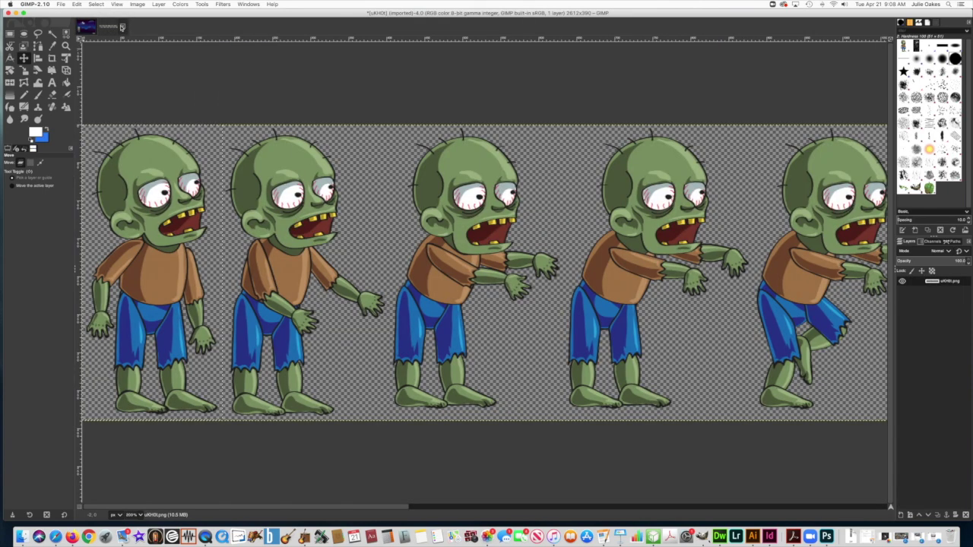
# - Rectangle-select the second zombie pose on the sprite sheet and copy it
pyautogui.click(9, 34)
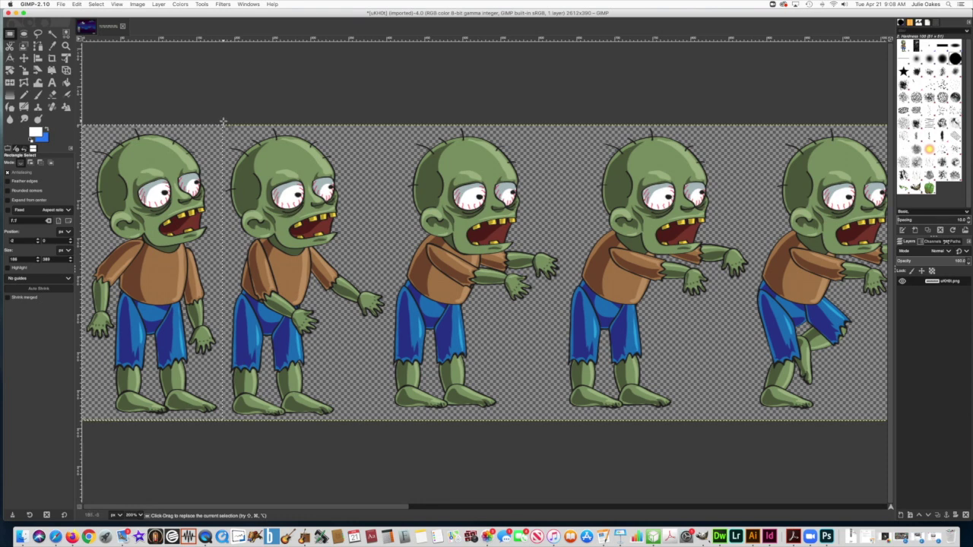
pyautogui.moveTo(222, 123); pyautogui.dragTo(387, 424)
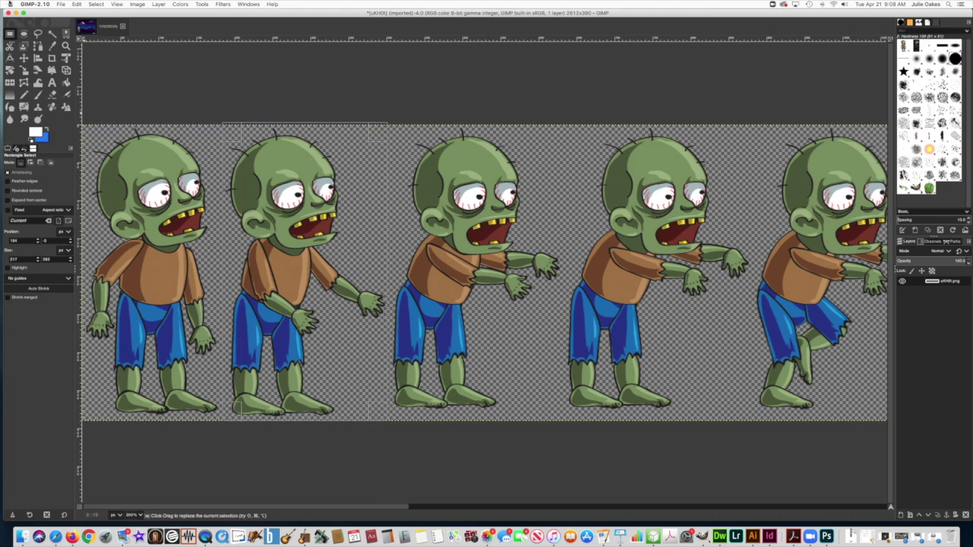
pyautogui.click(75, 4)
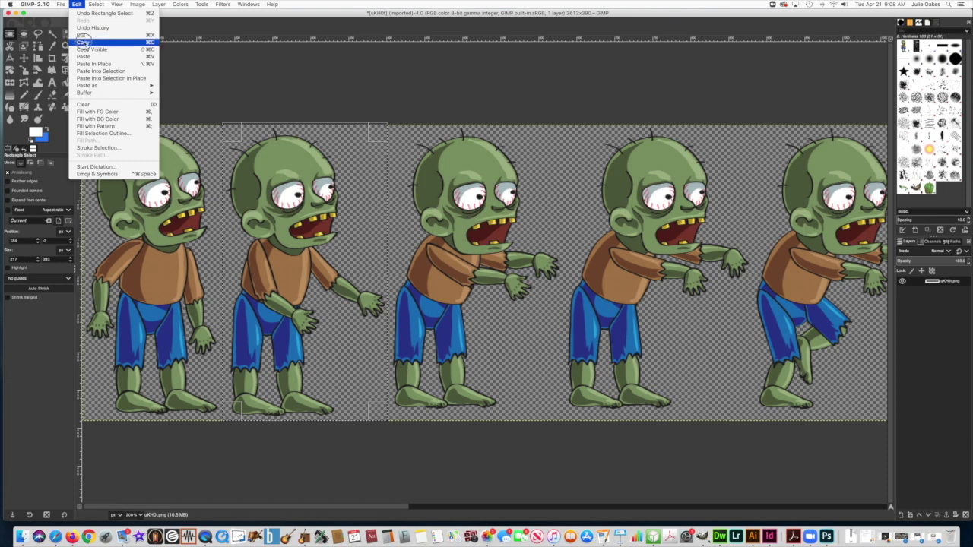
pyautogui.click(82, 42)
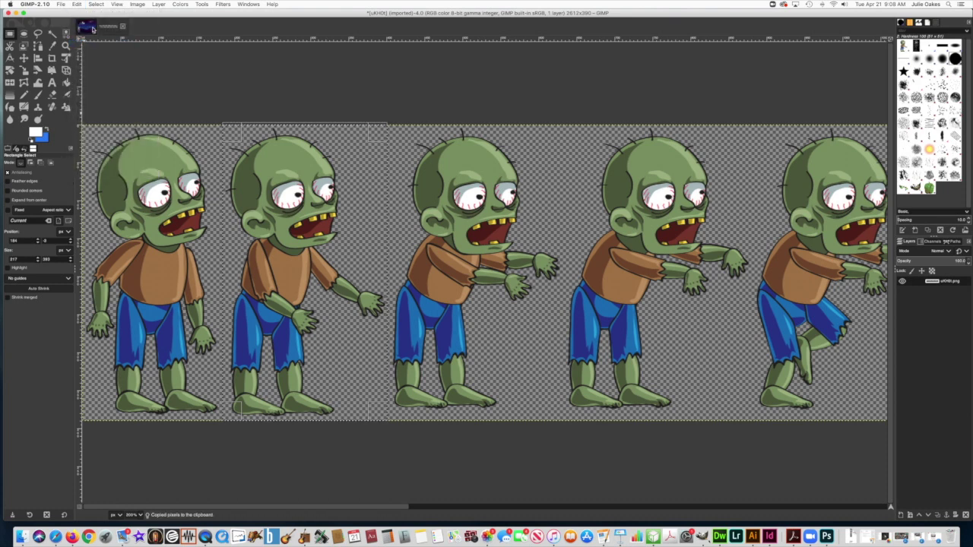
# - Paste it into the landscape as Pasted Layer #1, shifted slightly right of the first zombie
pyautogui.click(92, 29)
pyautogui.click(76, 4)
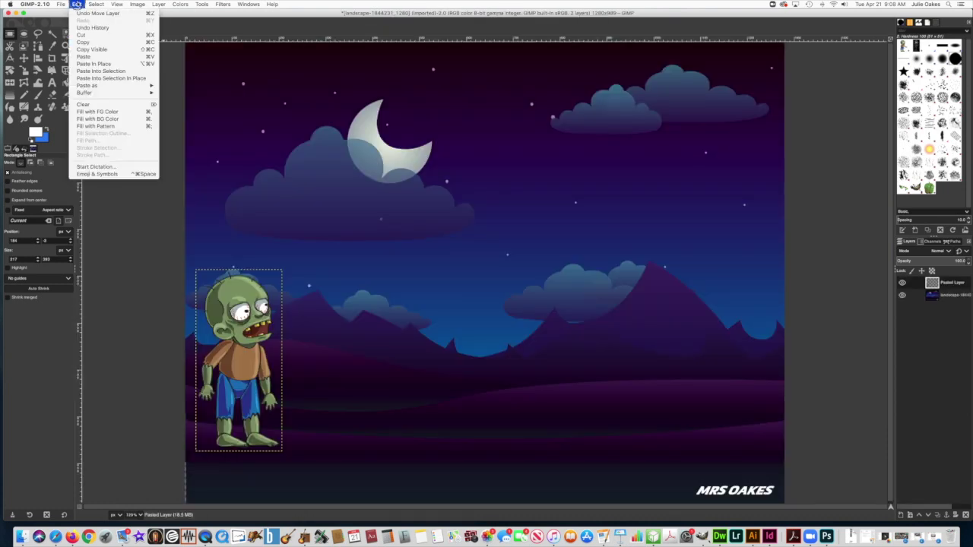
pyautogui.click(89, 57)
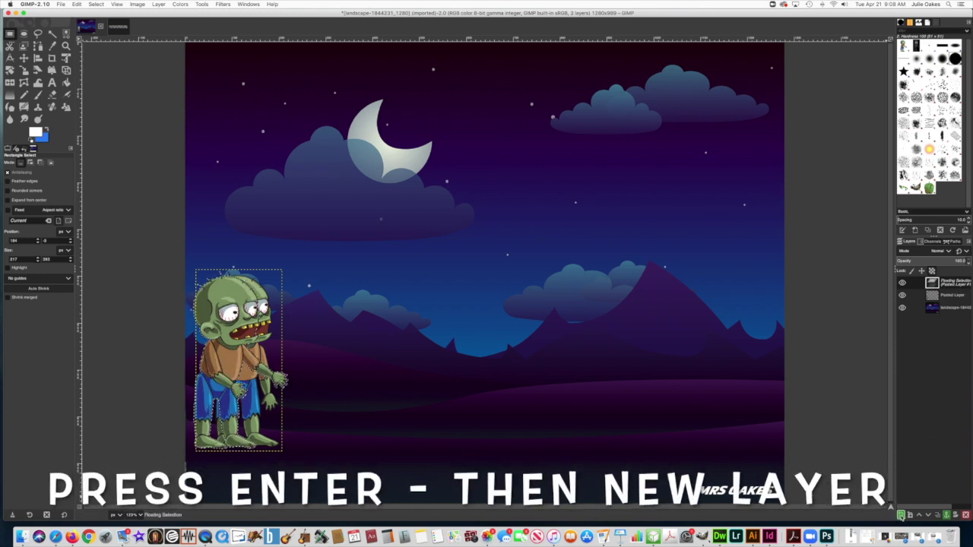
pyautogui.click(900, 515)
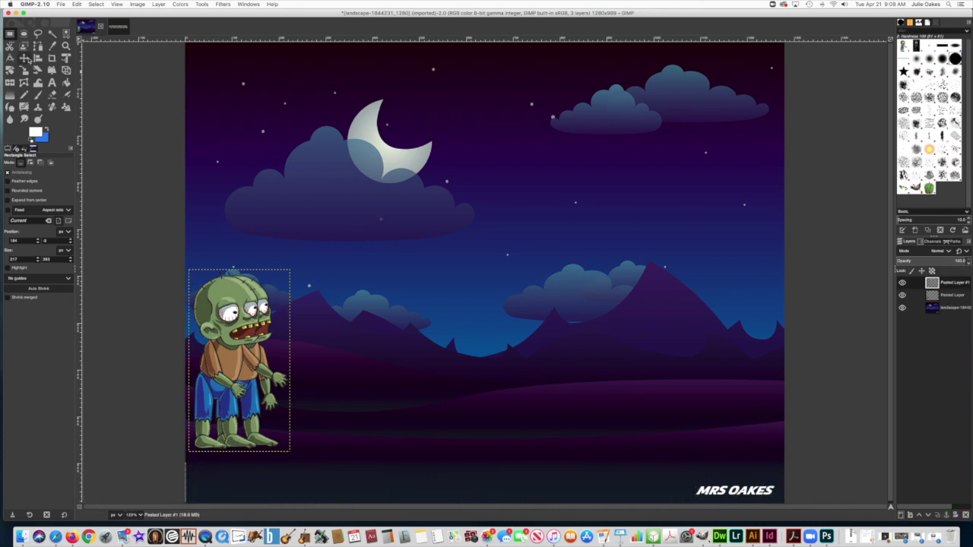
pyautogui.click(23, 59)
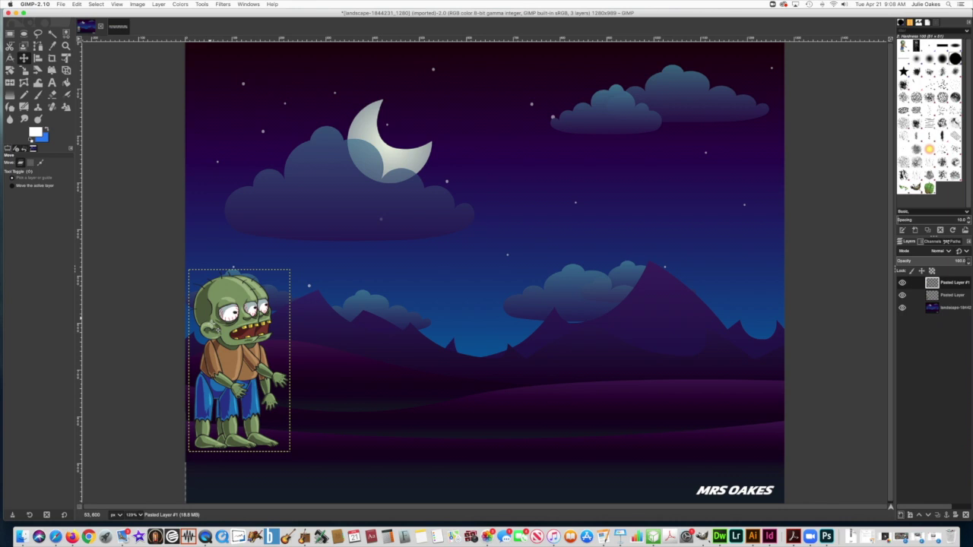
pyautogui.moveTo(232, 327); pyautogui.dragTo(262, 327)
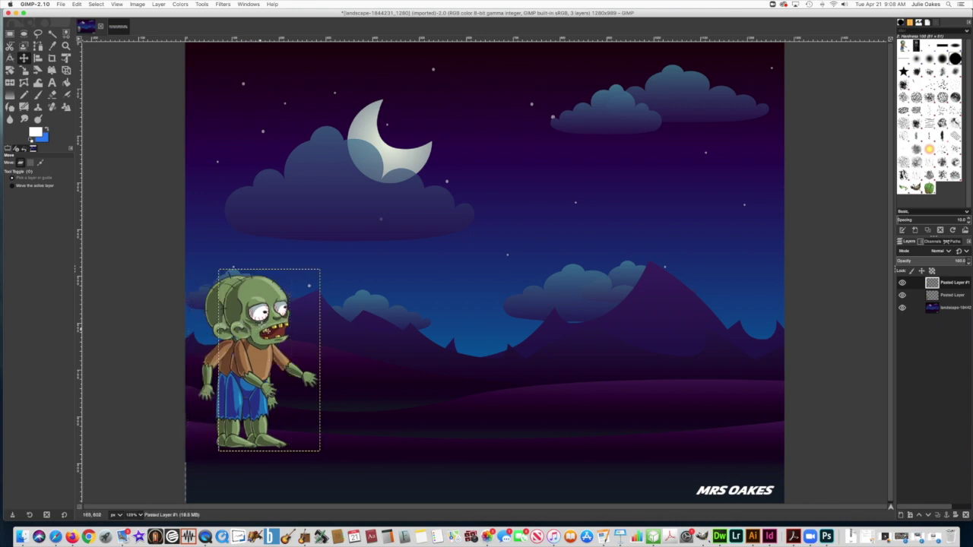
pyautogui.click(115, 29)
# - Rectangle-select the third zombie pose on the sprite sheet and copy it
pyautogui.click(10, 35)
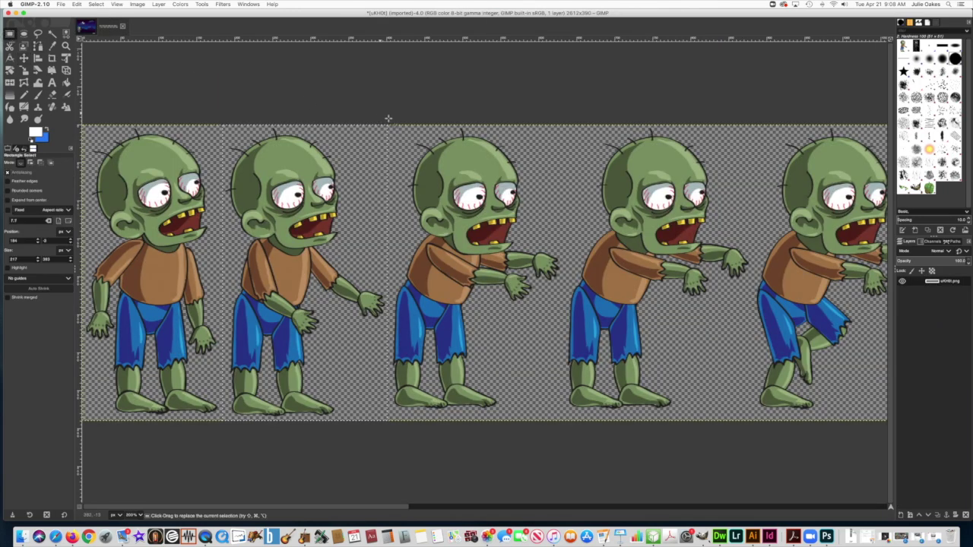
pyautogui.moveTo(386, 123); pyautogui.dragTo(566, 425)
pyautogui.click(103, 4)
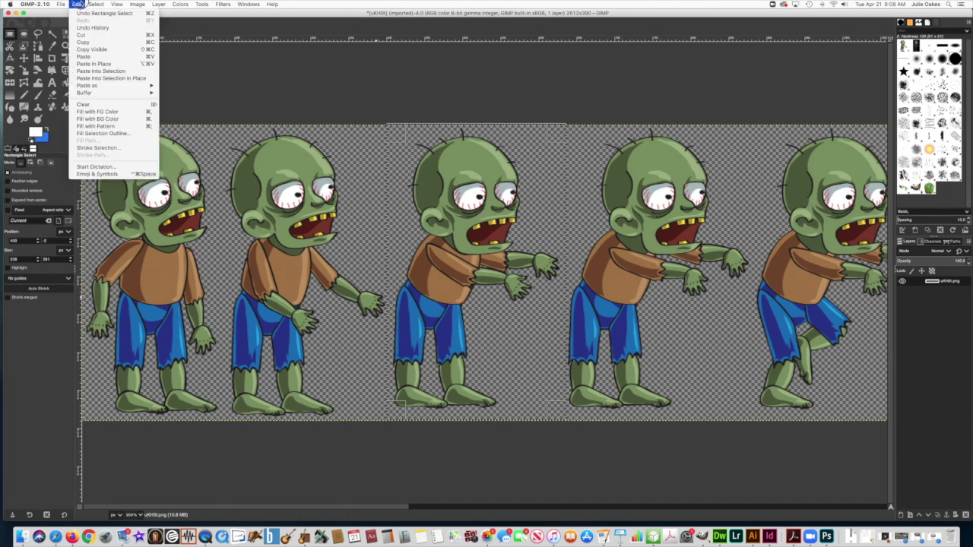
pyautogui.click(89, 43)
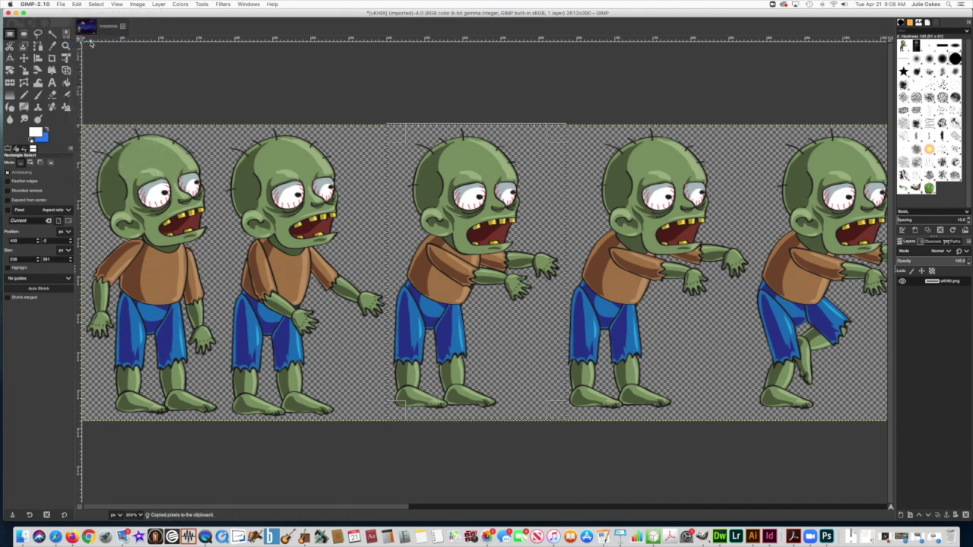
# - Paste it into the landscape as Pasted Layer #2, placed just right of the others
pyautogui.click(86, 27)
pyautogui.click(76, 4)
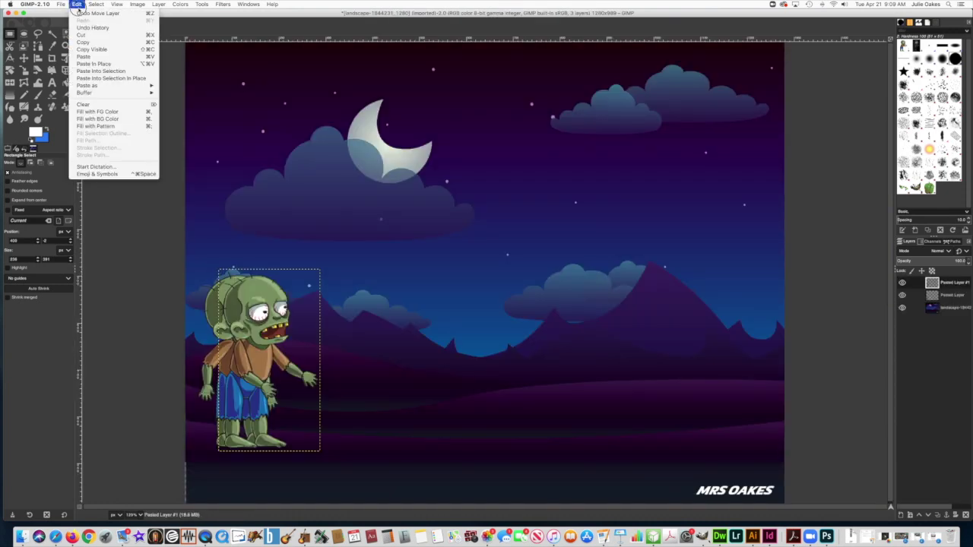
pyautogui.click(84, 50)
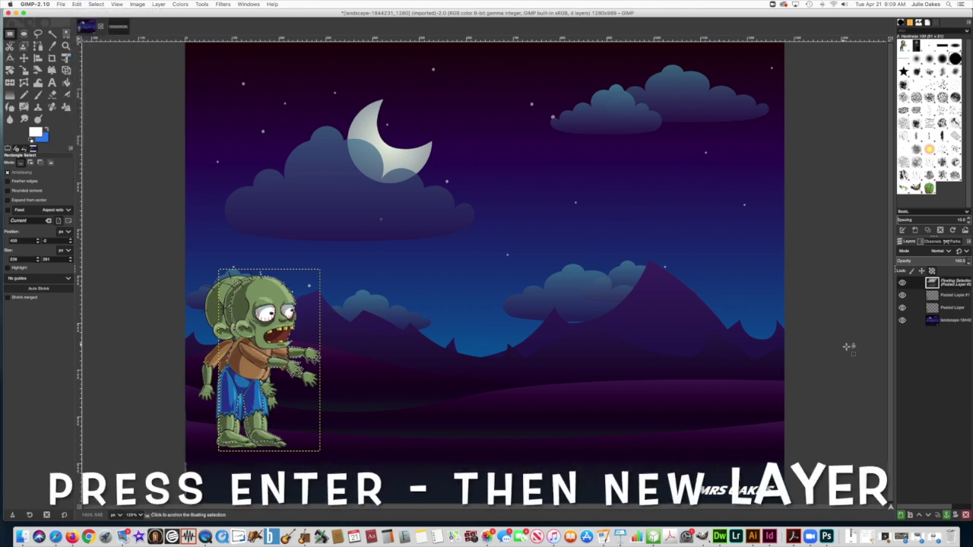
pyautogui.click(901, 514)
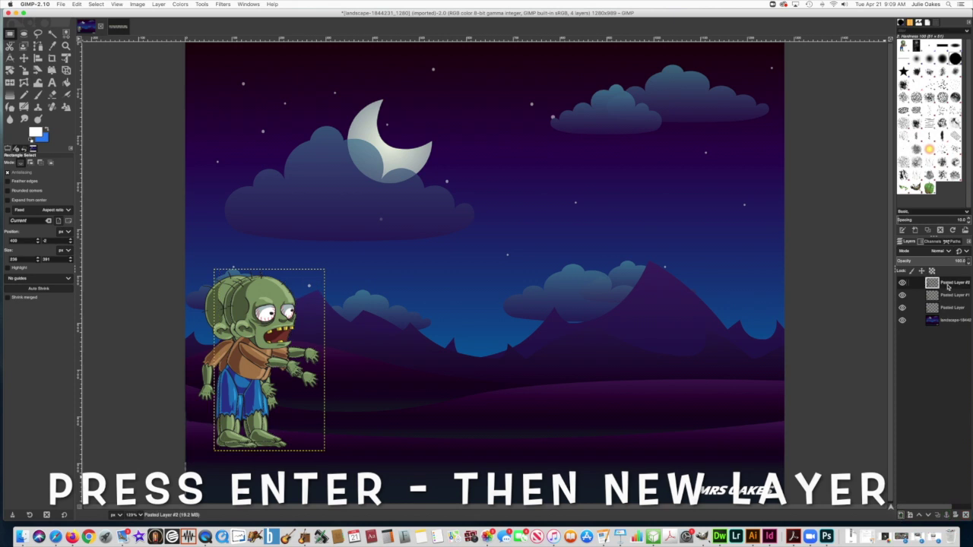
pyautogui.press('m')
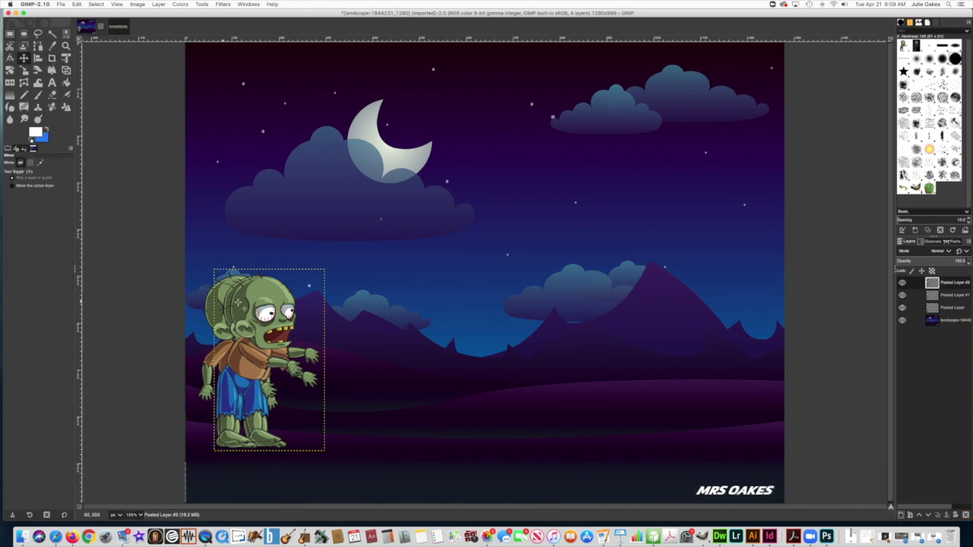
pyautogui.moveTo(242, 302); pyautogui.dragTo(259, 307)
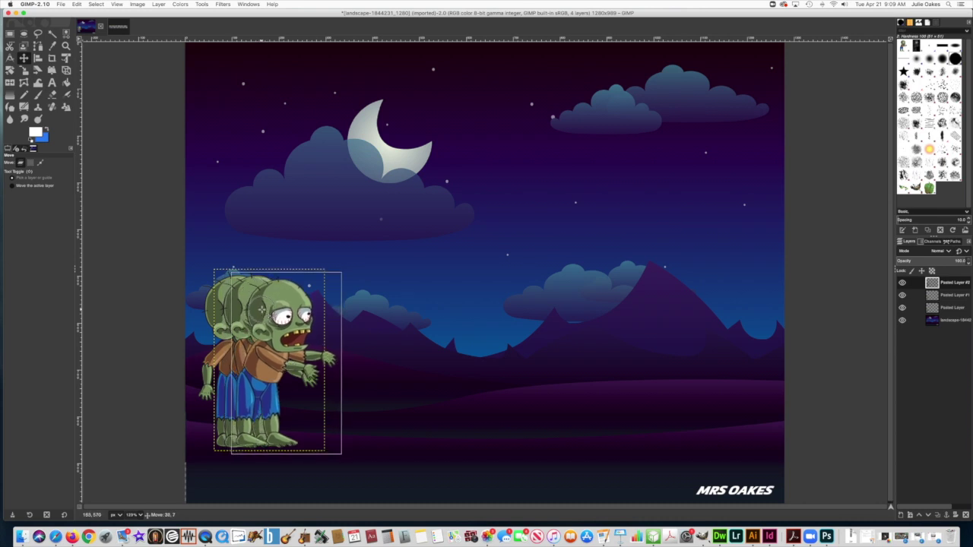
pyautogui.moveTo(261, 309); pyautogui.dragTo(261, 310)
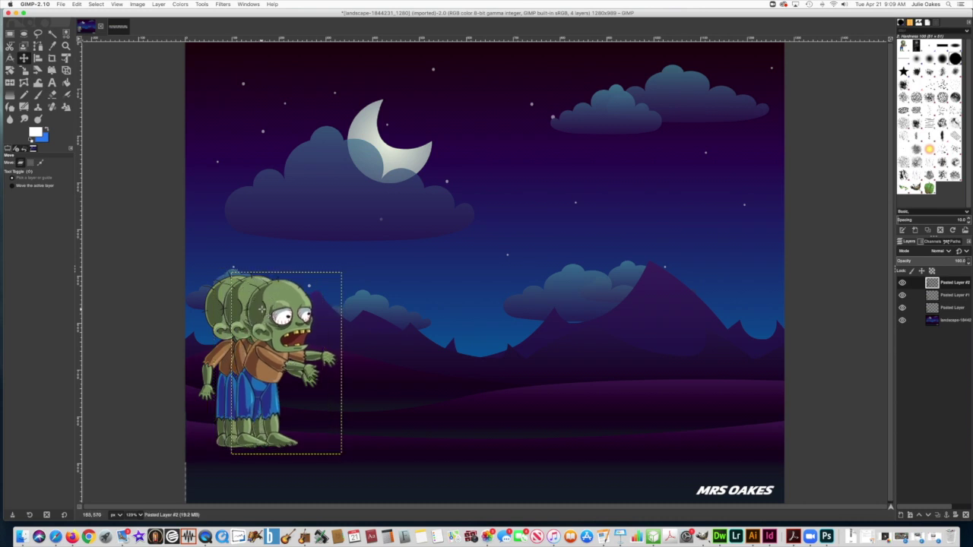
pyautogui.click(114, 26)
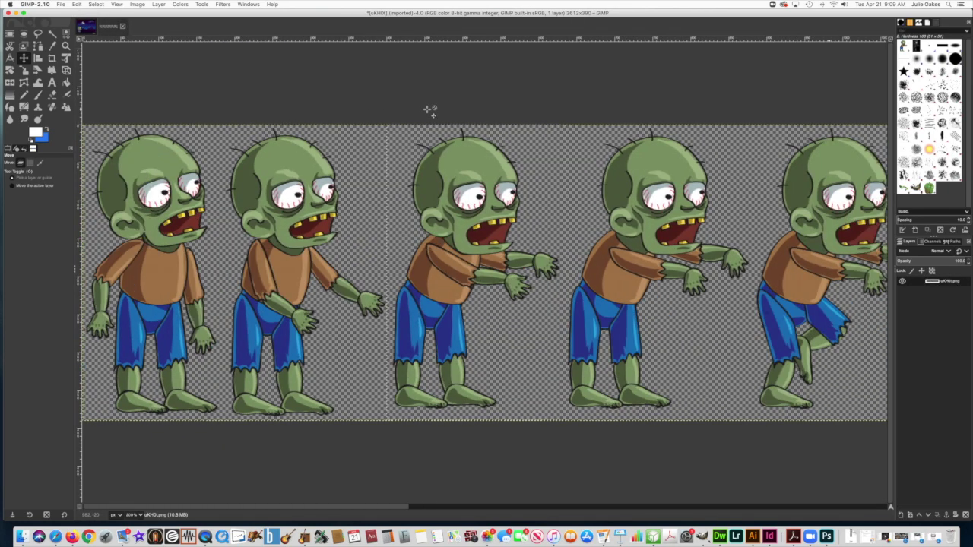
# - Rectangle-select the fourth zombie pose on the sprite sheet and copy it
pyautogui.click(9, 33)
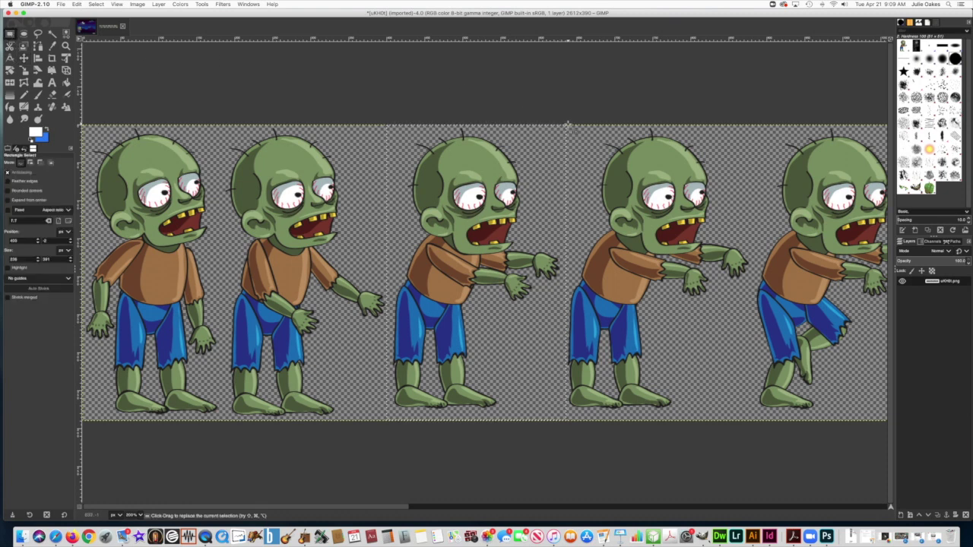
pyautogui.moveTo(564, 123); pyautogui.dragTo(752, 422)
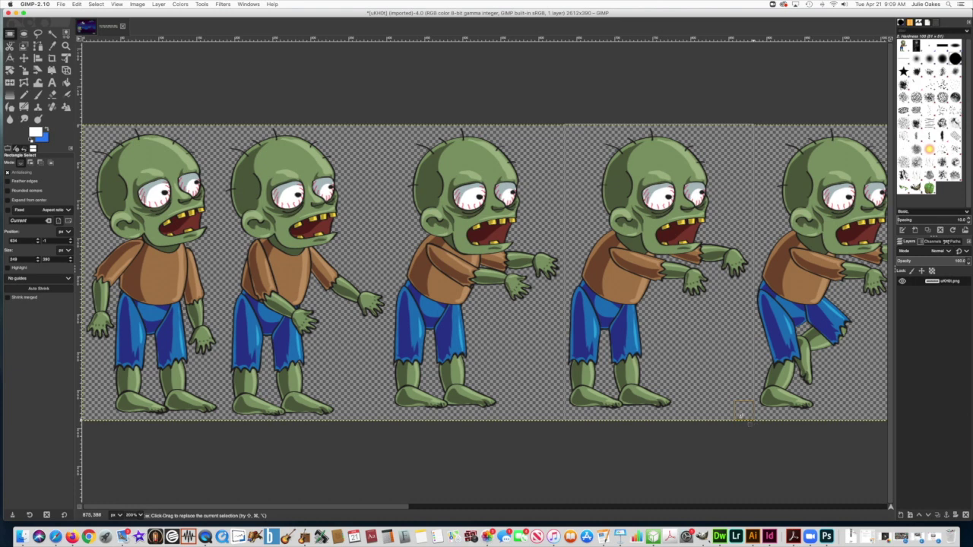
pyautogui.click(79, 3)
pyautogui.click(83, 42)
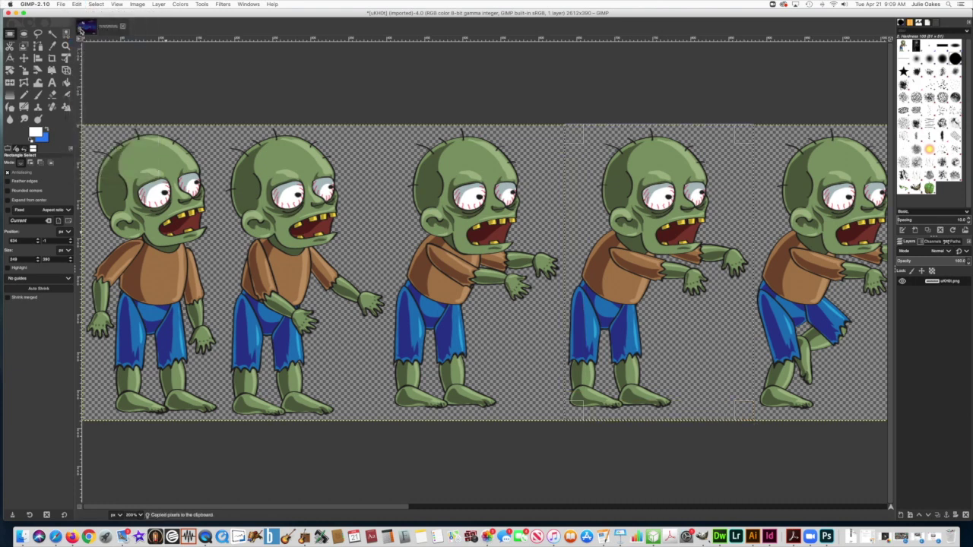
# - Paste it into the landscape as Pasted Layer #3, moved further right of the others
pyautogui.click(86, 27)
pyautogui.click(76, 4)
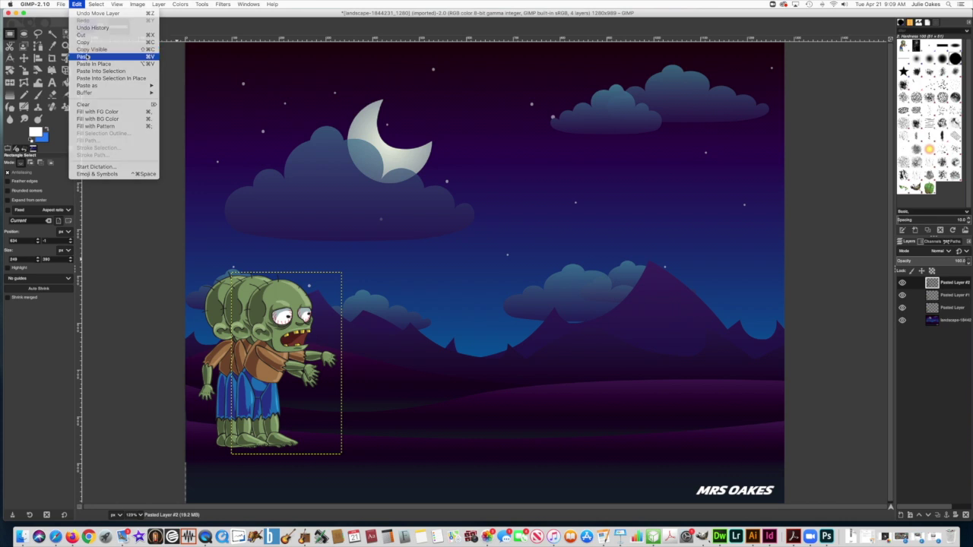
pyautogui.click(87, 56)
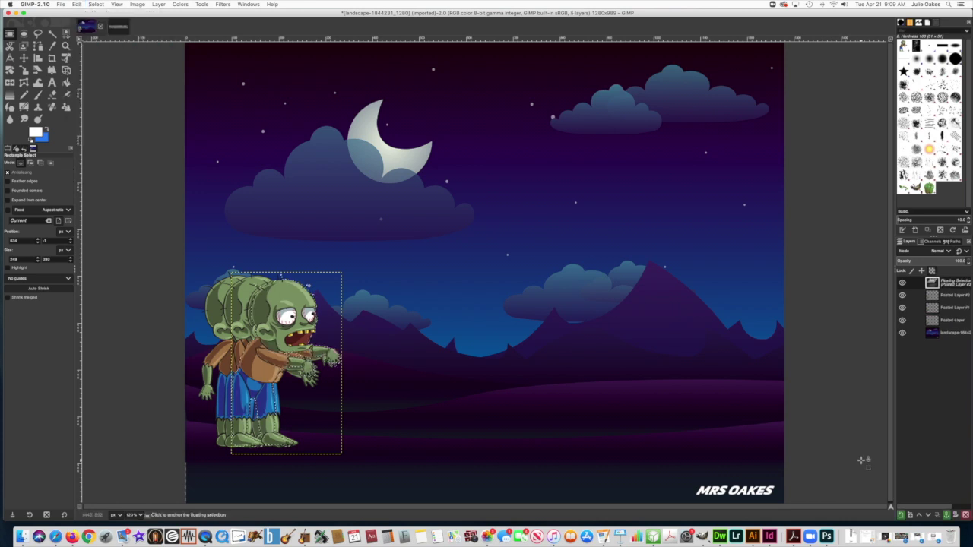
pyautogui.click(900, 515)
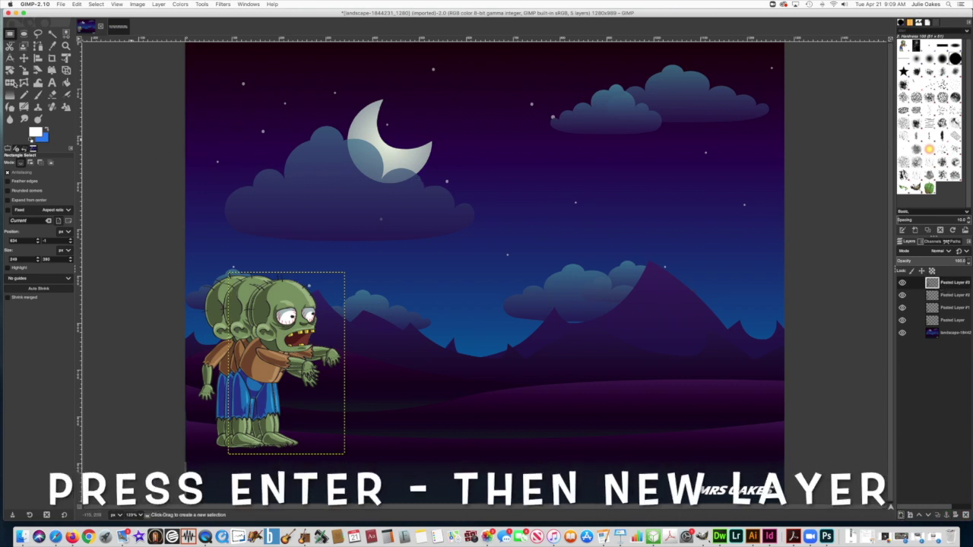
pyautogui.click(23, 57)
pyautogui.moveTo(266, 310); pyautogui.dragTo(316, 316)
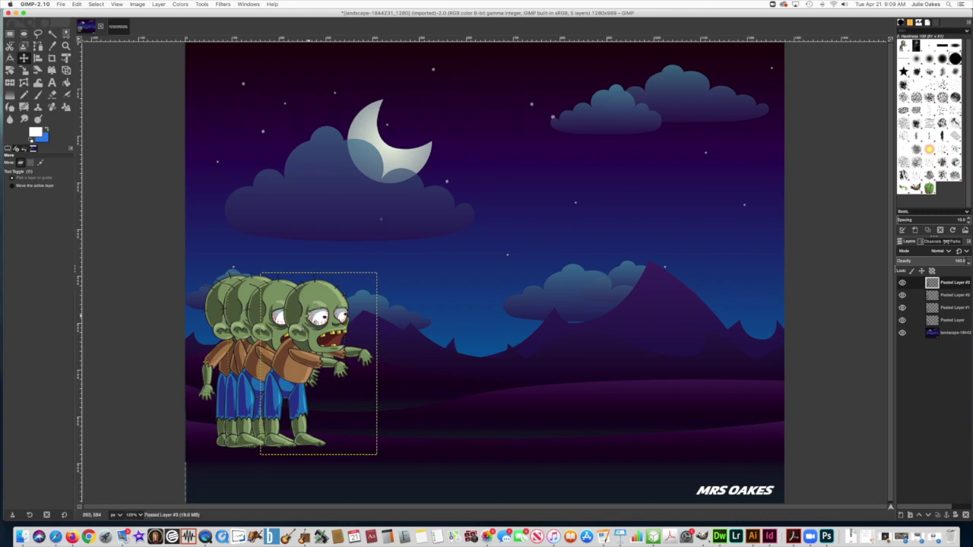
pyautogui.click(119, 29)
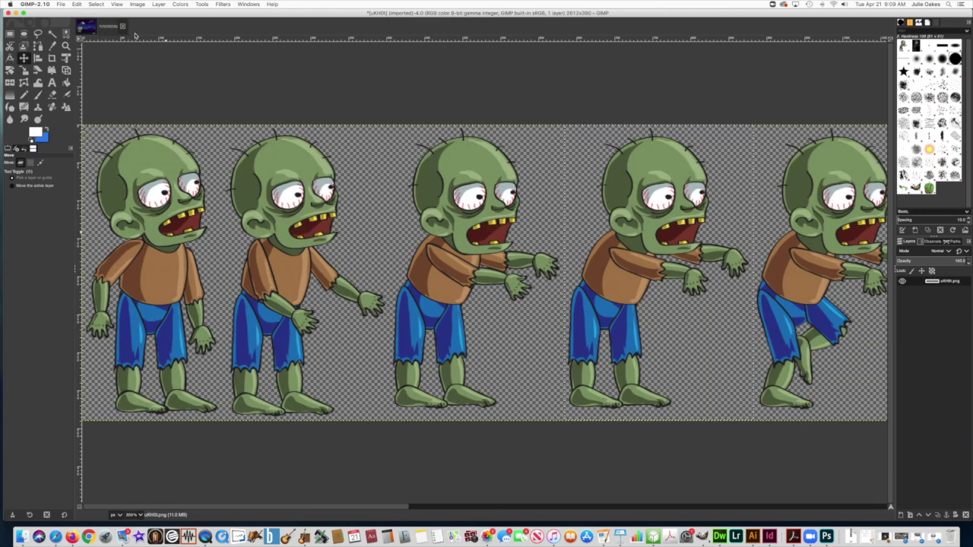
# - Scroll the sprite sheet, rectangle-select the fifth zombie pose and copy it
pyautogui.moveTo(339, 506); pyautogui.dragTo(493, 509)
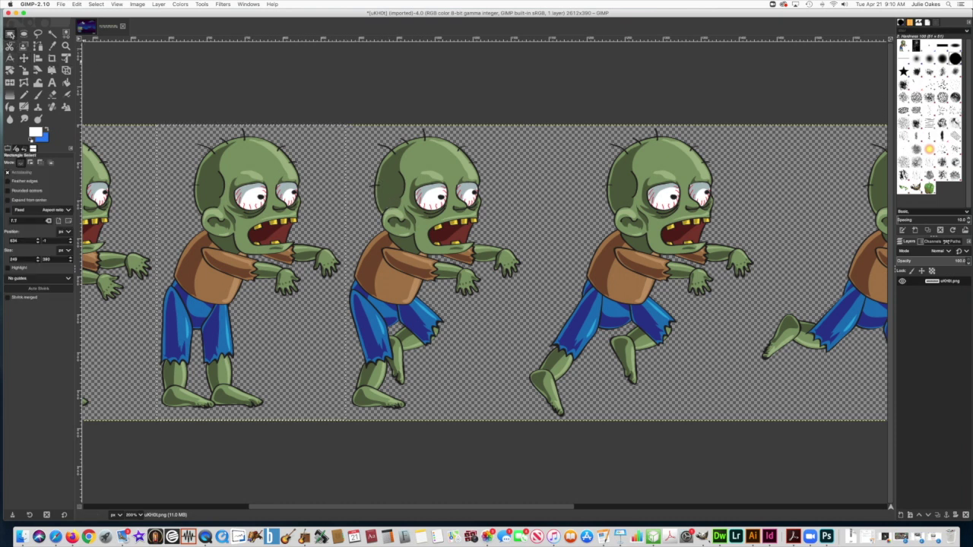
pyautogui.click(9, 34)
pyautogui.moveTo(345, 125); pyautogui.dragTo(524, 420)
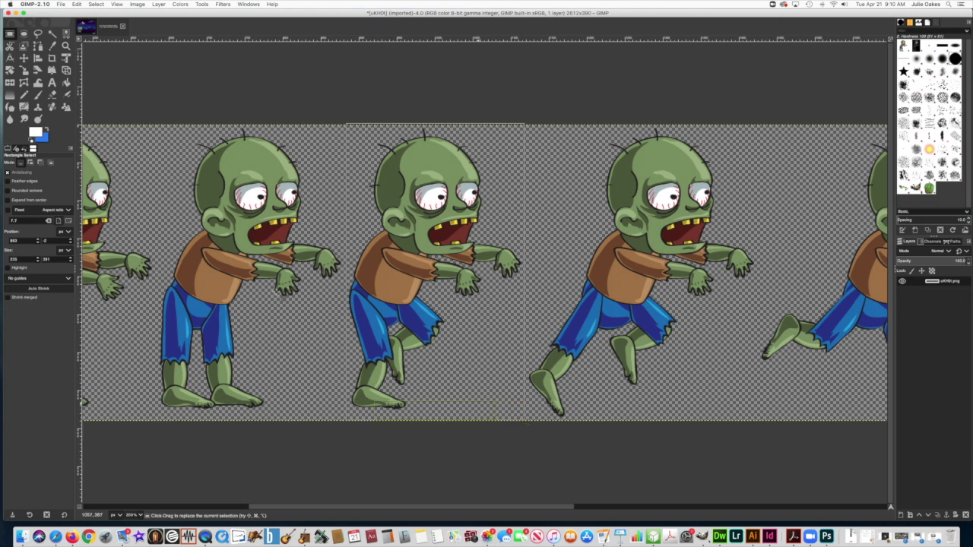
pyautogui.click(77, 4)
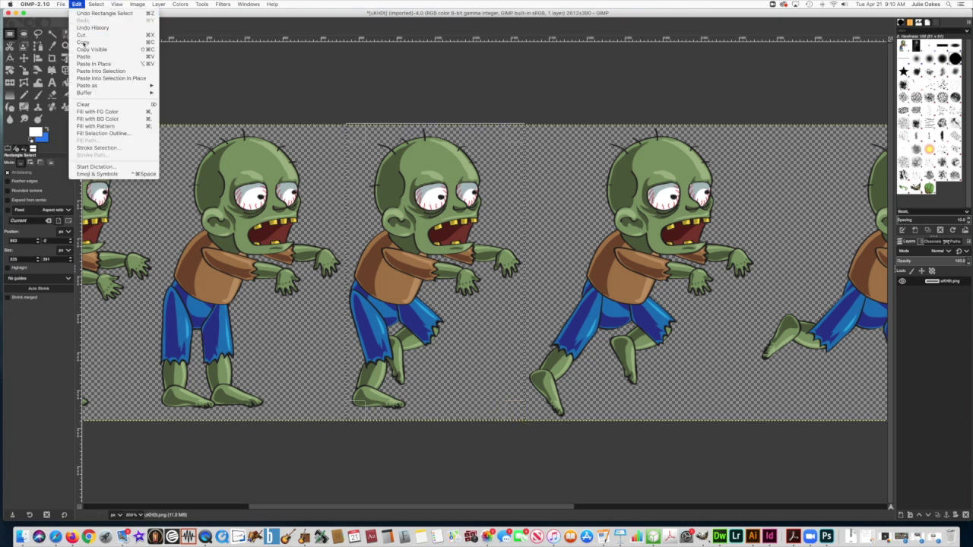
pyautogui.click(82, 42)
# - Paste it into the landscape as Pasted Layer #4, positioned rightmost along the ground
pyautogui.click(85, 27)
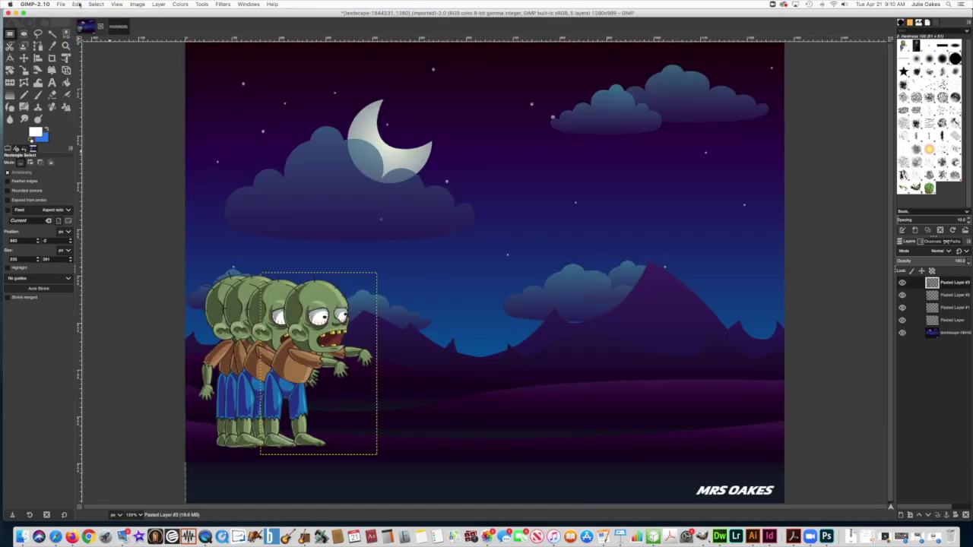
pyautogui.click(77, 4)
pyautogui.click(90, 54)
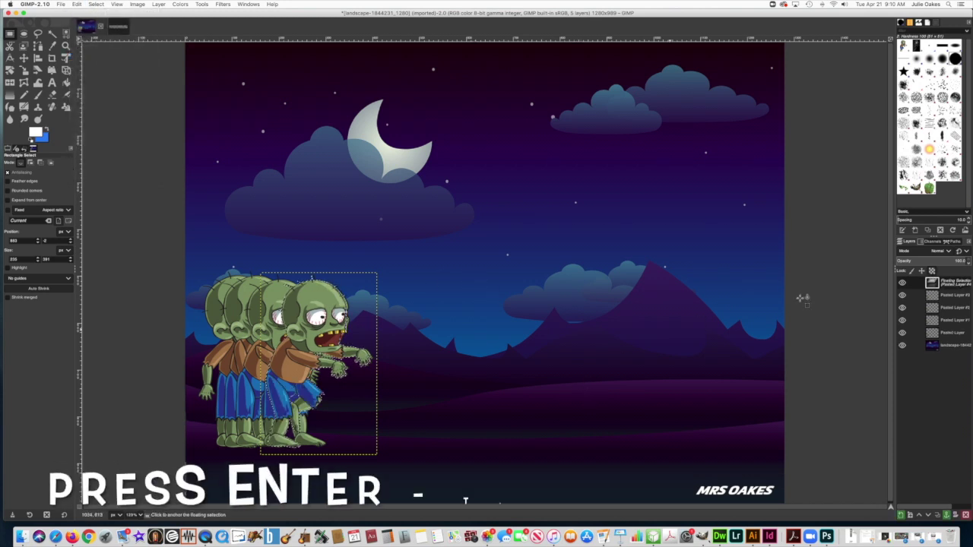
pyautogui.click(902, 515)
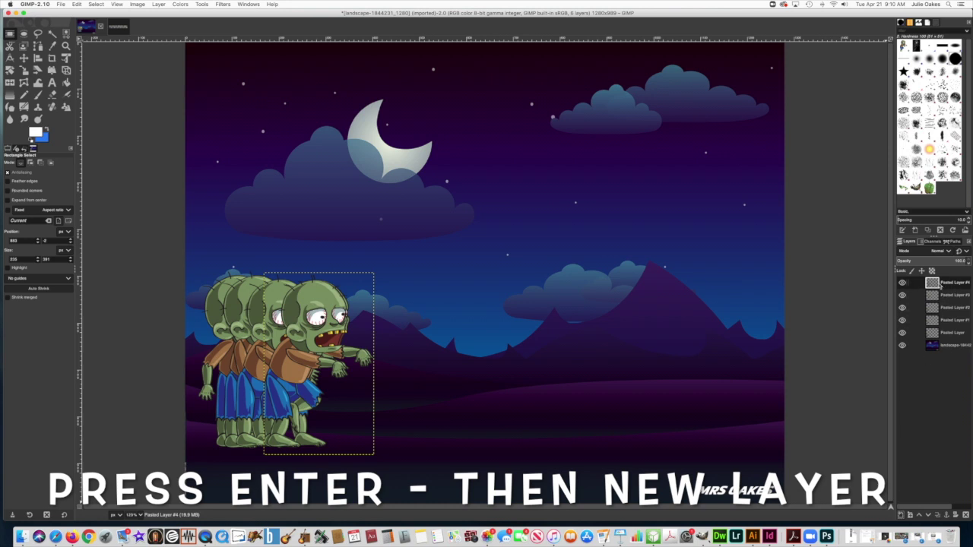
pyautogui.press('m')
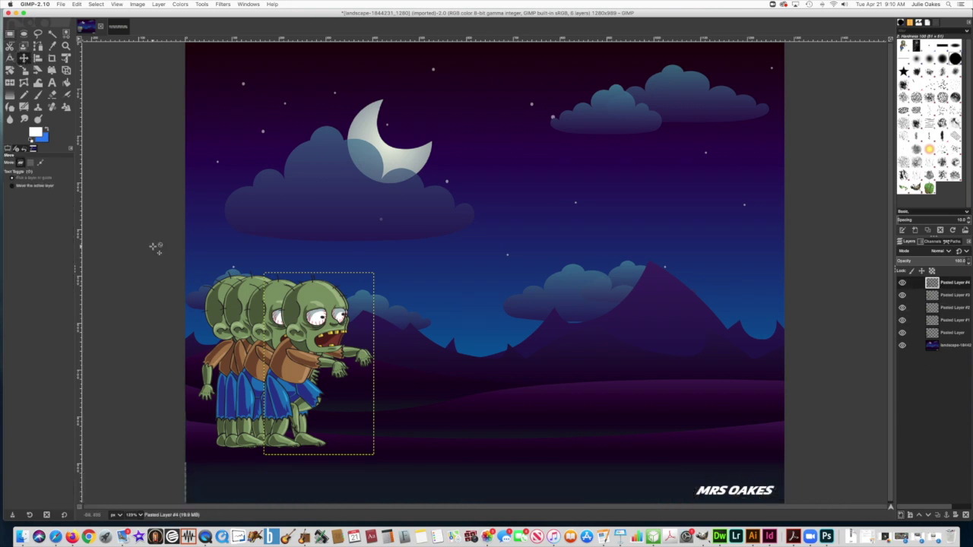
pyautogui.moveTo(303, 315); pyautogui.dragTo(355, 314)
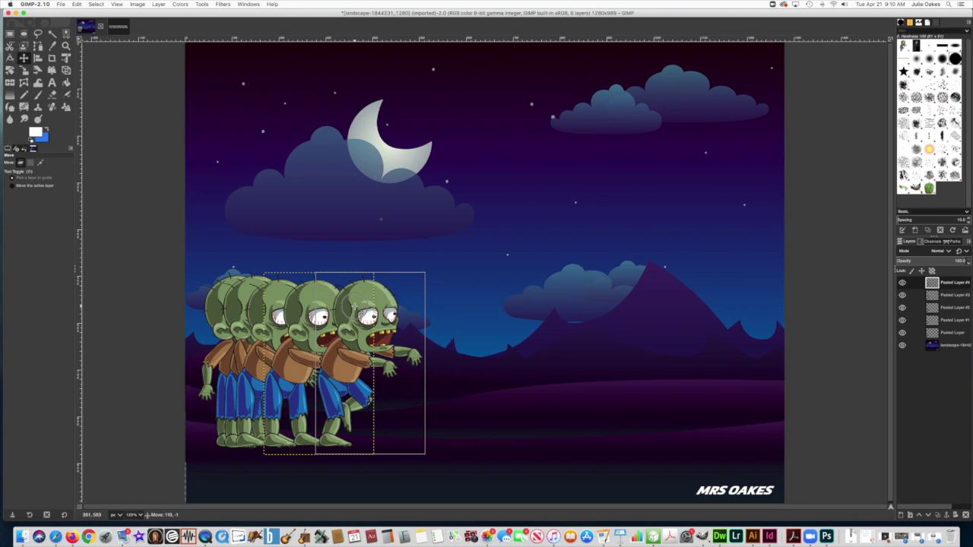
pyautogui.moveTo(354, 302); pyautogui.dragTo(357, 303)
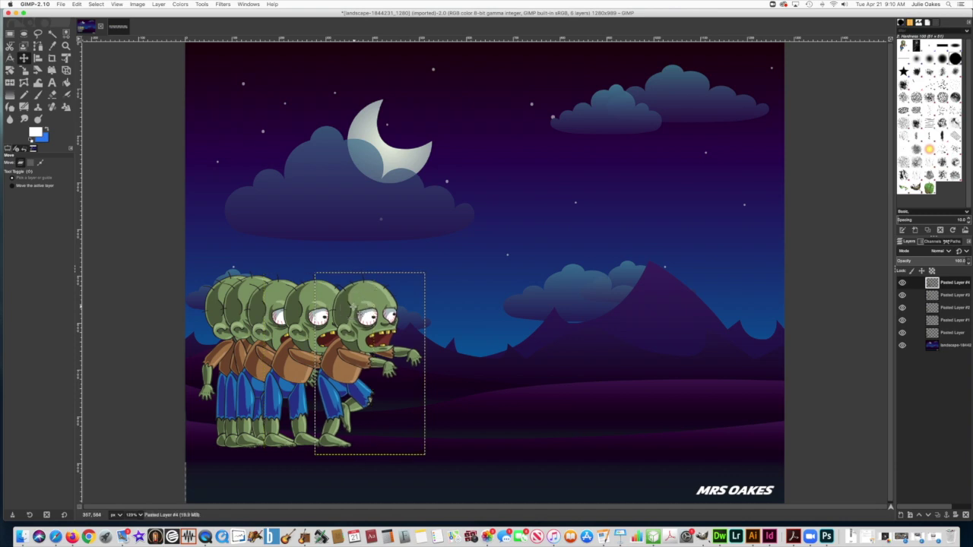
pyautogui.click(118, 29)
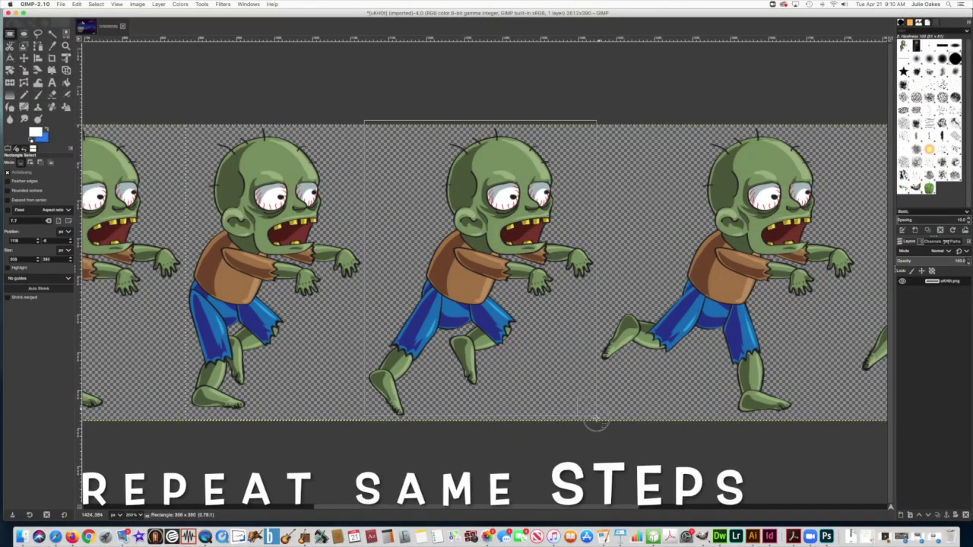
# - Add the next two zombie frames as Pasted Layers #5 and #6, each stepping further right
pyautogui.click(77, 4)
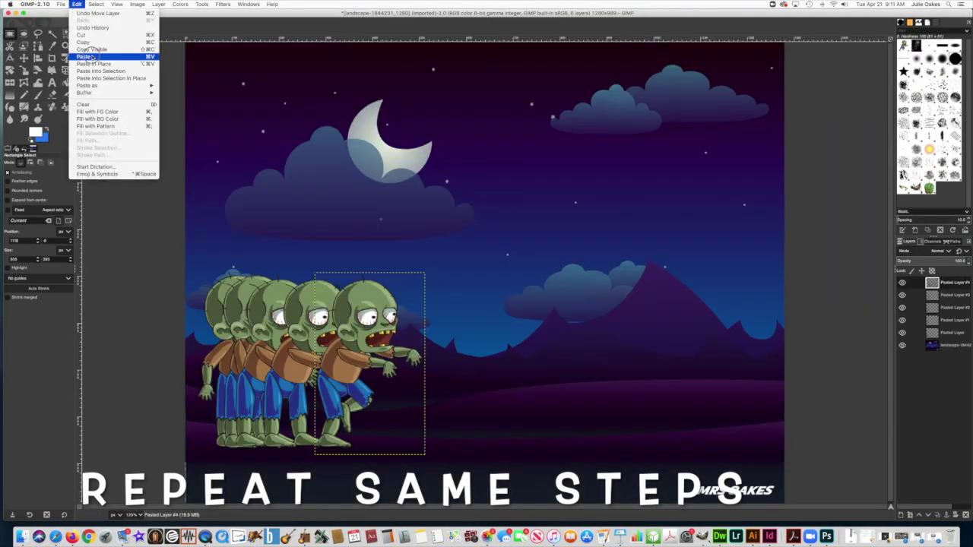
pyautogui.click(84, 56)
pyautogui.press('m')
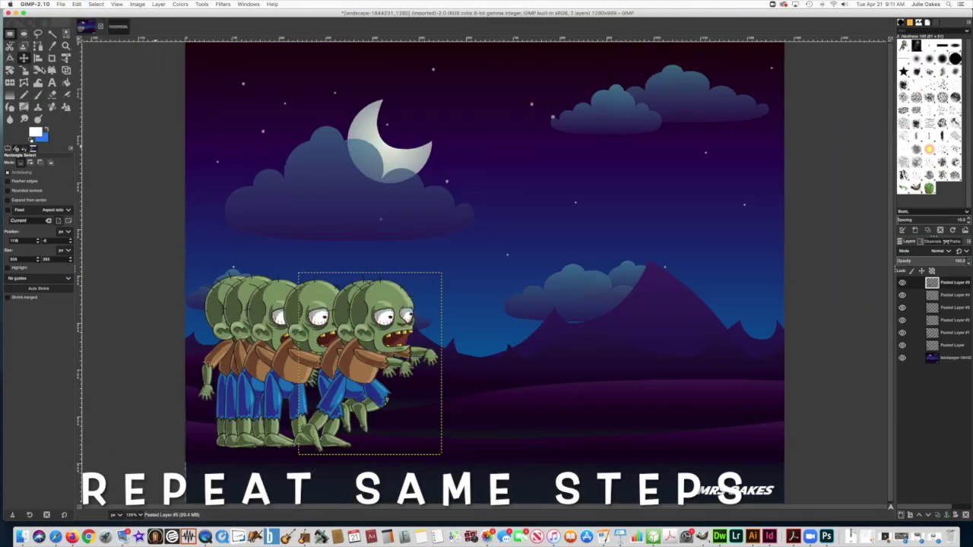
pyautogui.moveTo(396, 365); pyautogui.dragTo(437, 366)
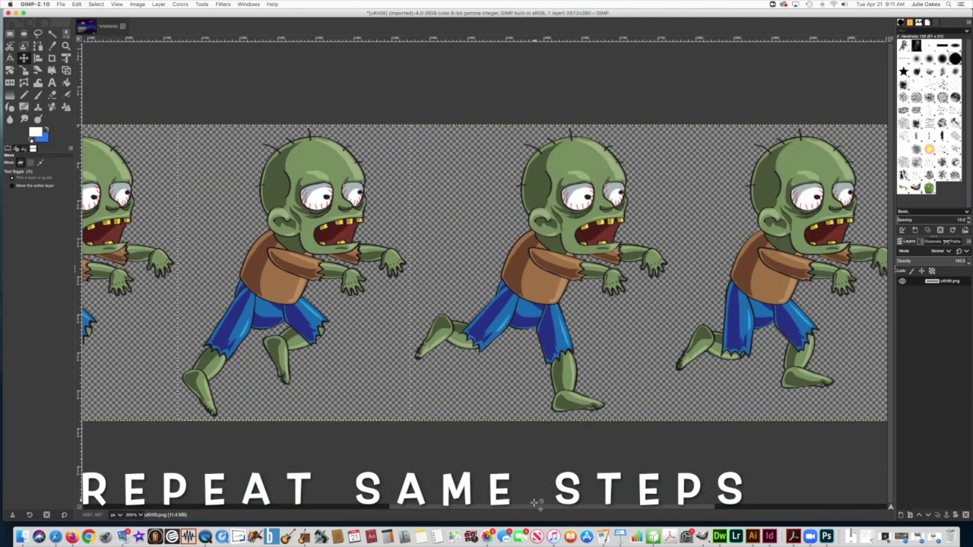
pyautogui.press('r')
pyautogui.moveTo(411, 122); pyautogui.dragTo(671, 401)
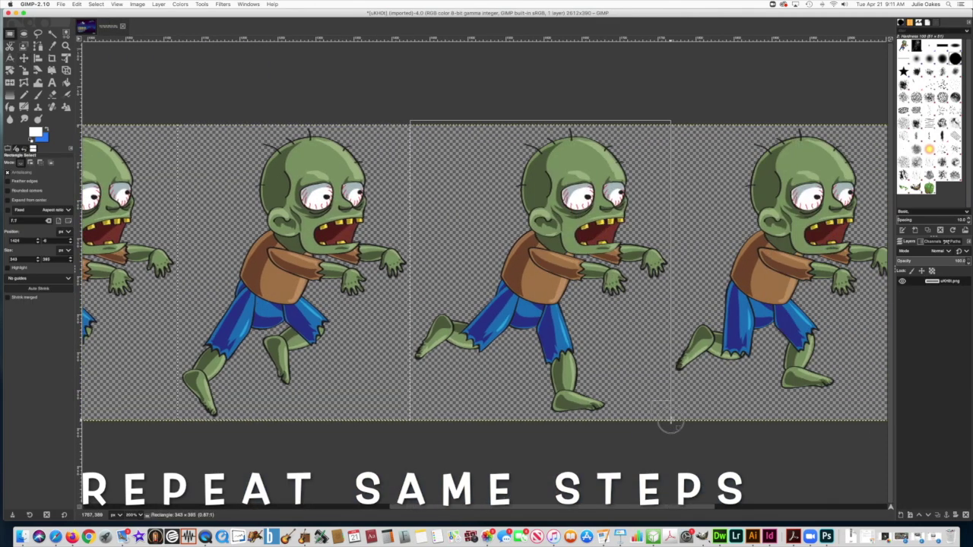
pyautogui.click(77, 4)
pyautogui.click(83, 42)
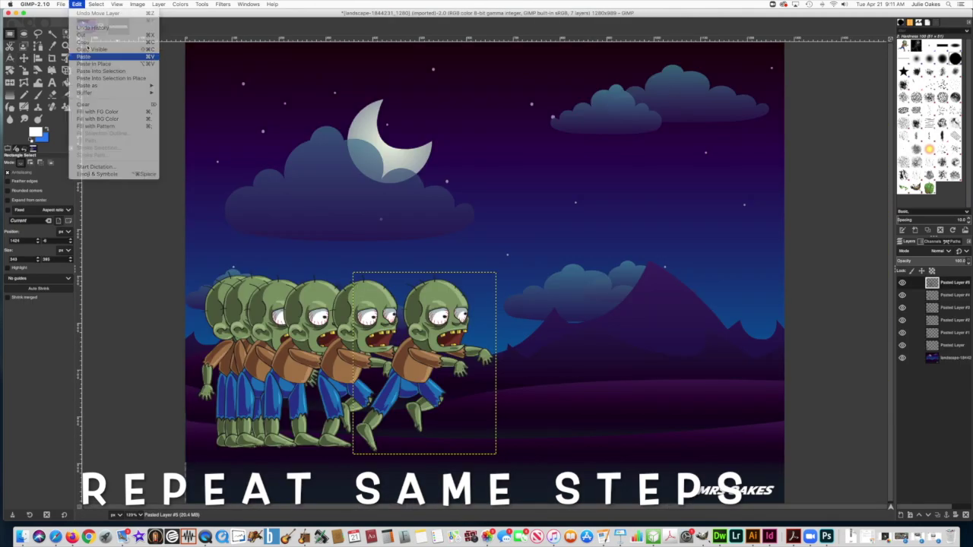
pyautogui.click(84, 57)
pyautogui.press('m')
pyautogui.moveTo(455, 339); pyautogui.dragTo(509, 344)
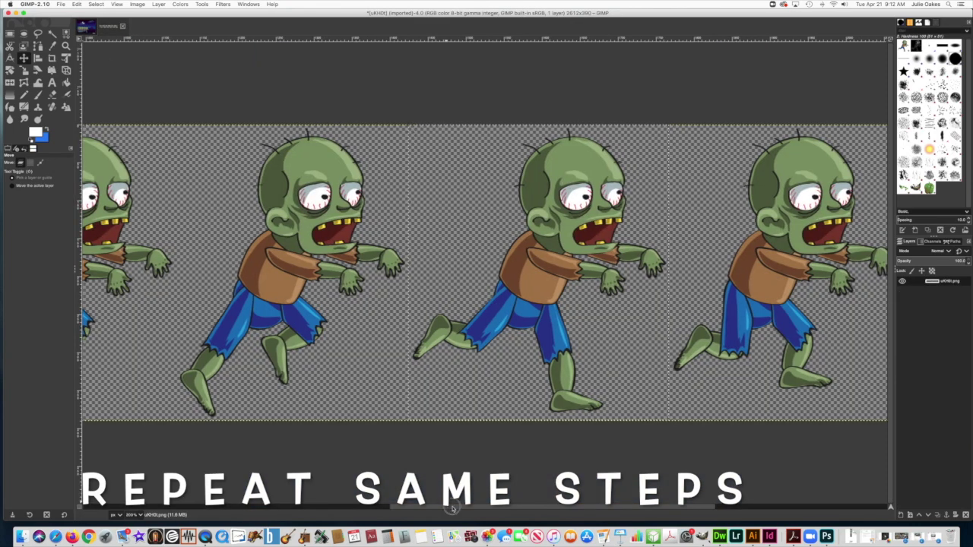
# - Add two more zombie frames as Pasted Layers #7 and #8, continuing the row rightward
pyautogui.press('r')
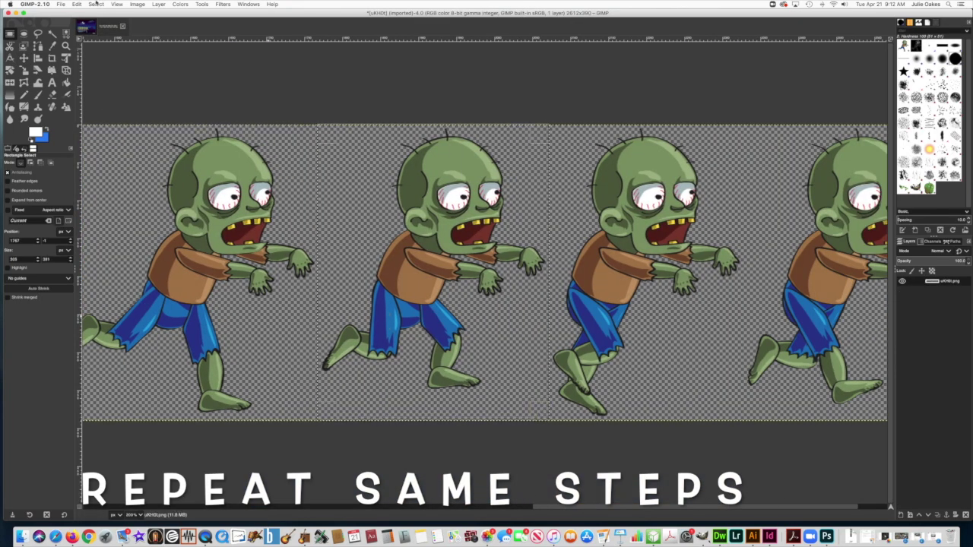
pyautogui.click(76, 4)
pyautogui.click(83, 41)
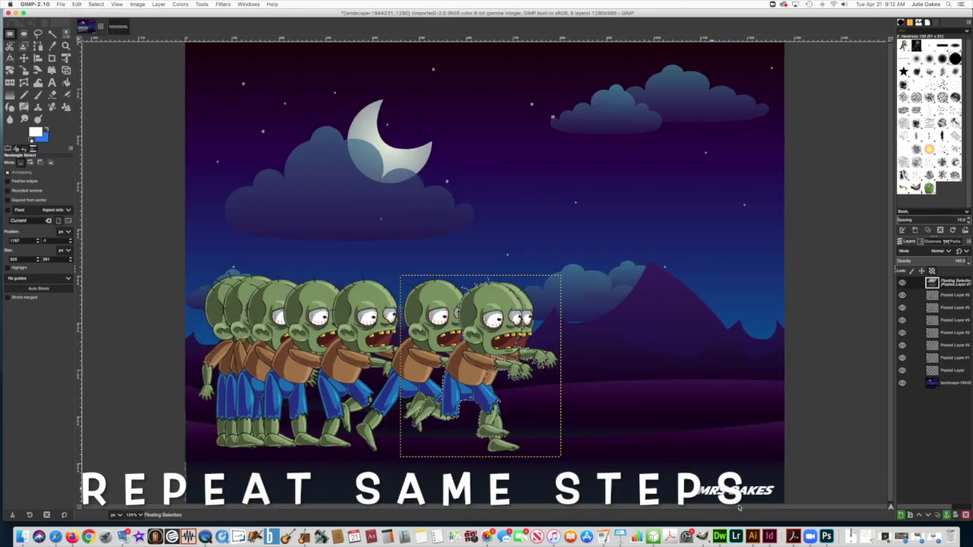
pyautogui.click(900, 515)
pyautogui.moveTo(479, 364); pyautogui.dragTo(555, 371)
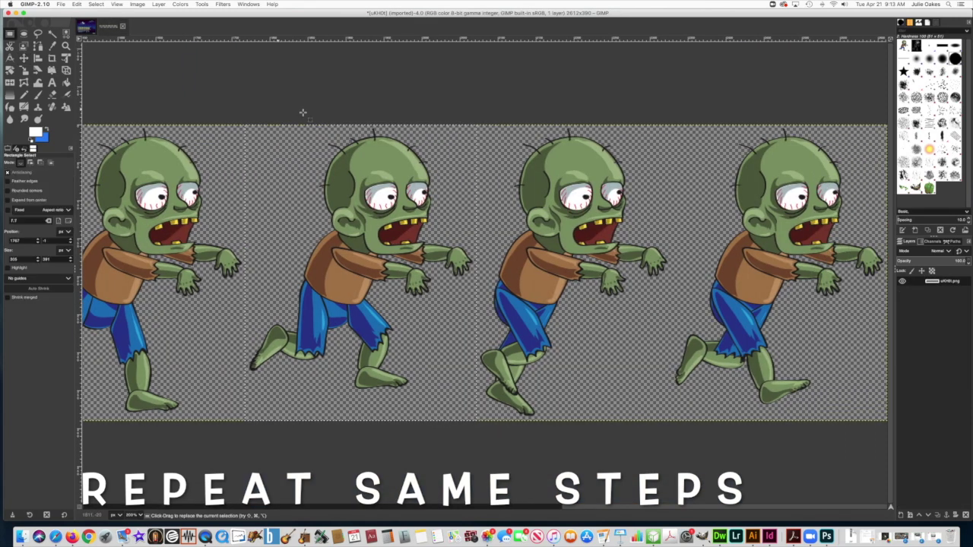
pyautogui.hscroll(5, 302, 112)
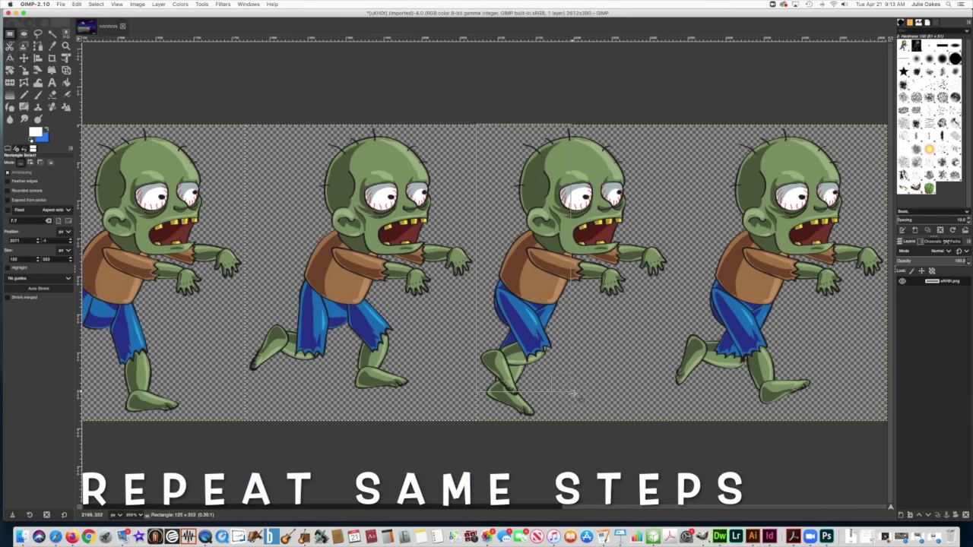
pyautogui.moveTo(477, 125); pyautogui.dragTo(673, 423)
pyautogui.click(76, 4)
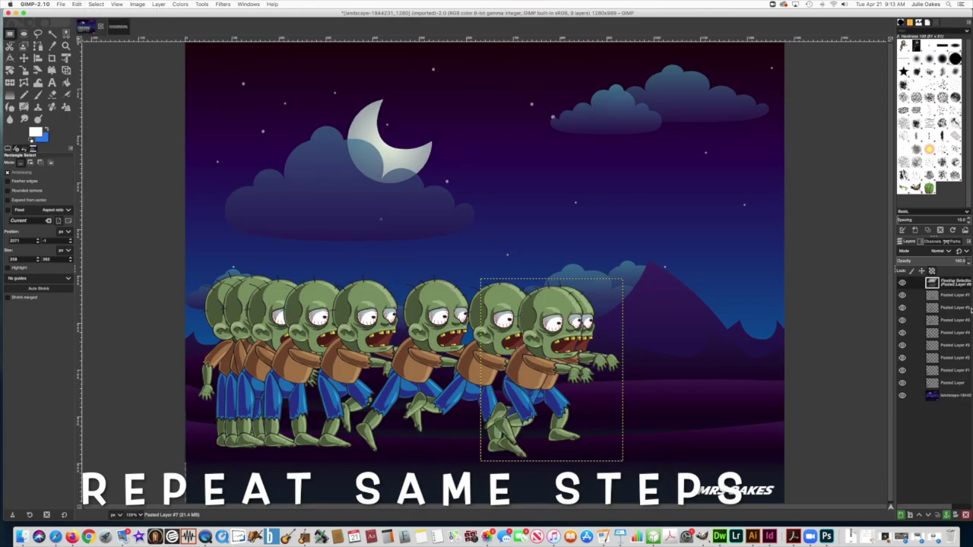
pyautogui.click(900, 514)
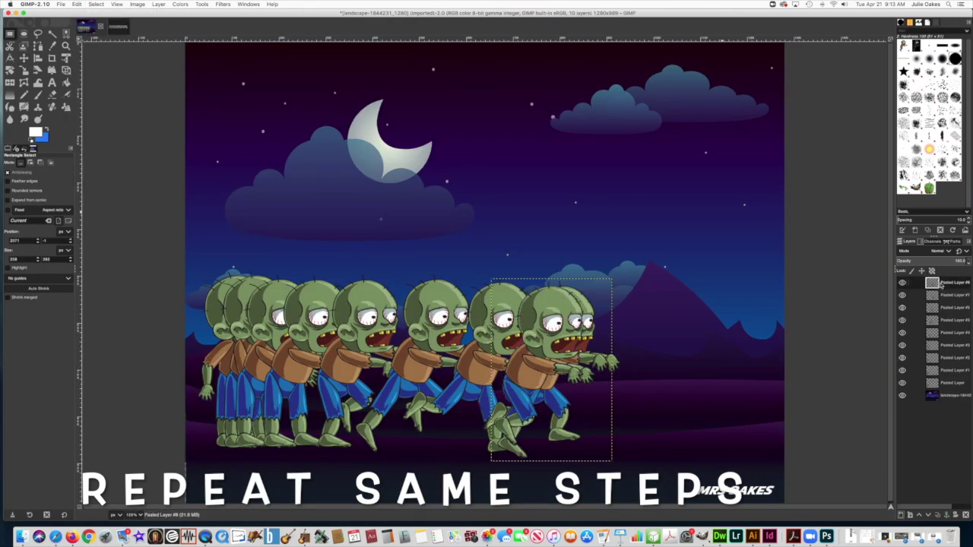
pyautogui.press('m')
pyautogui.moveTo(547, 365); pyautogui.dragTo(626, 365)
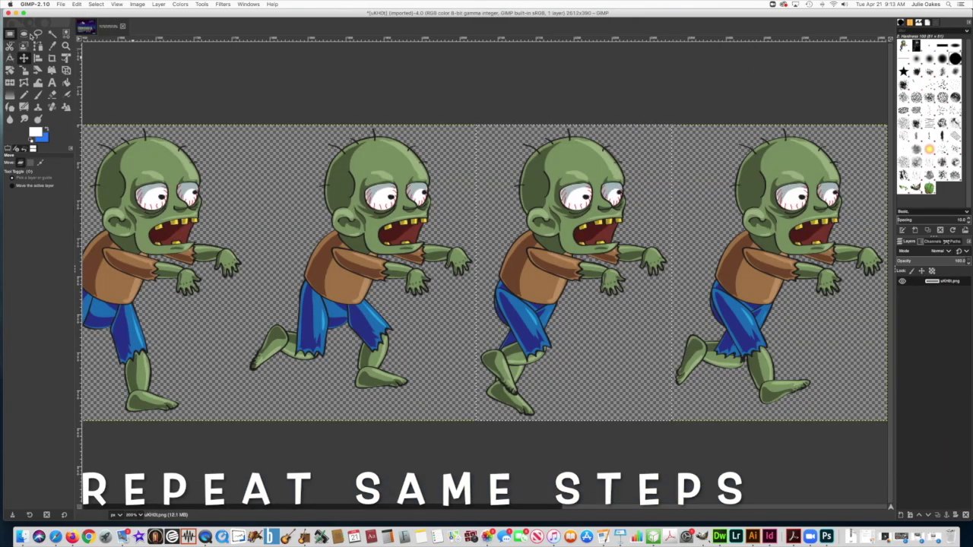
# - Paste another zombie frame as Pasted Layer #9 and position it right of the row
pyautogui.press('r')
pyautogui.click(77, 4)
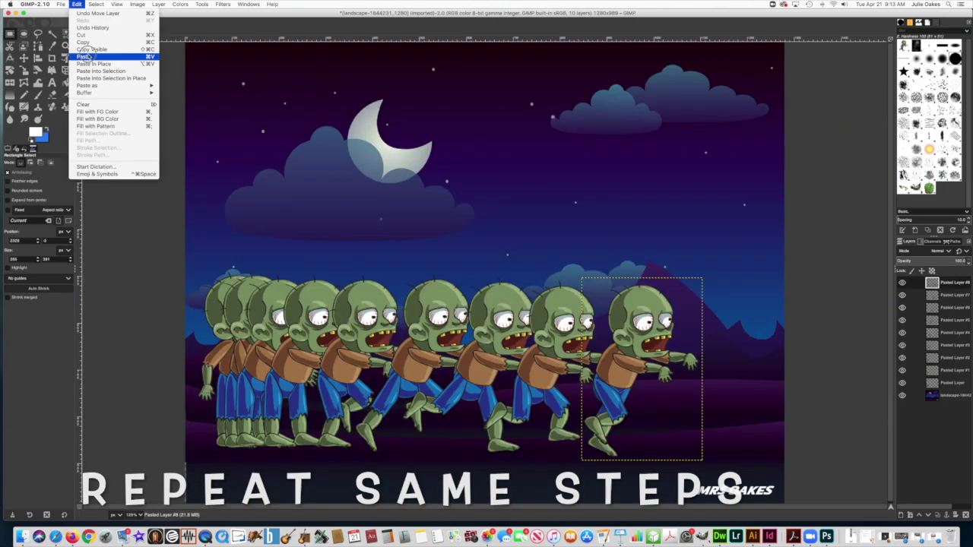
pyautogui.click(89, 56)
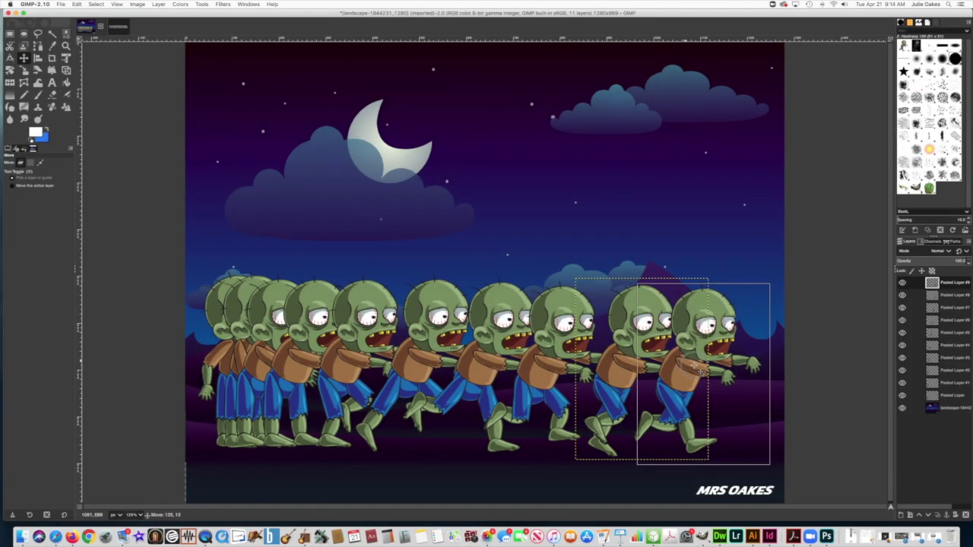
pyautogui.moveTo(699, 370); pyautogui.dragTo(714, 370)
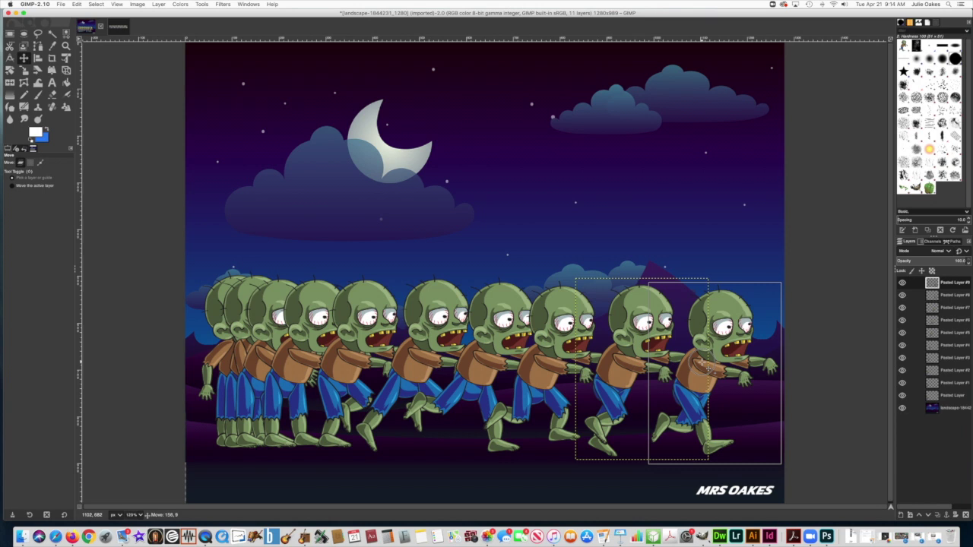
pyautogui.moveTo(708, 369); pyautogui.dragTo(706, 367)
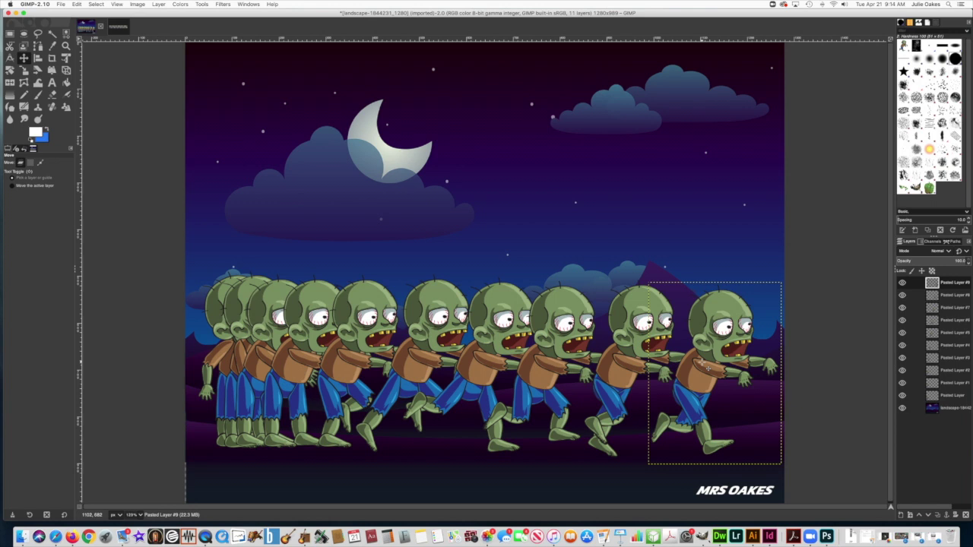
# - Duplicate a zombie layer as Pasted Layer #10 at the stack top, running off the right edge
pyautogui.click(954, 297)
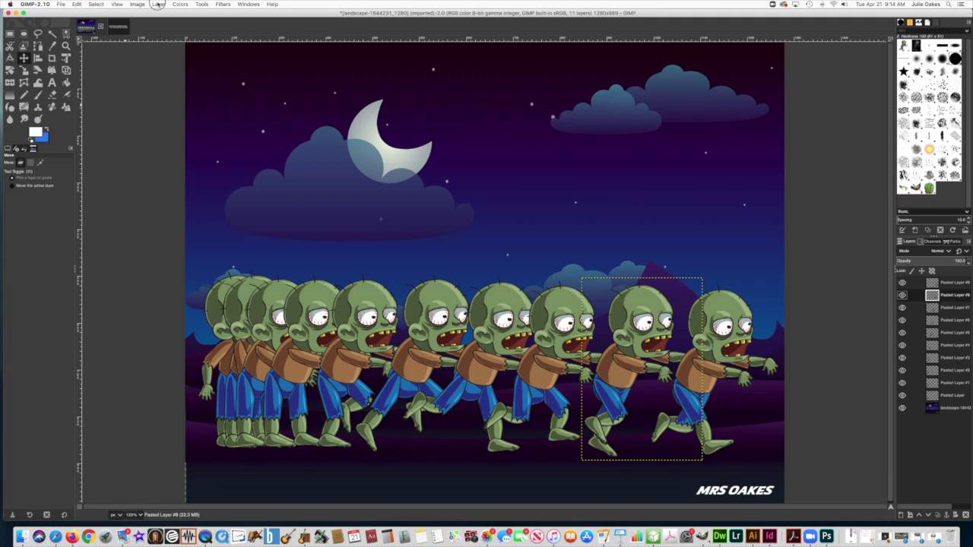
pyautogui.click(157, 4)
pyautogui.click(157, 38)
pyautogui.moveTo(948, 297); pyautogui.dragTo(947, 279)
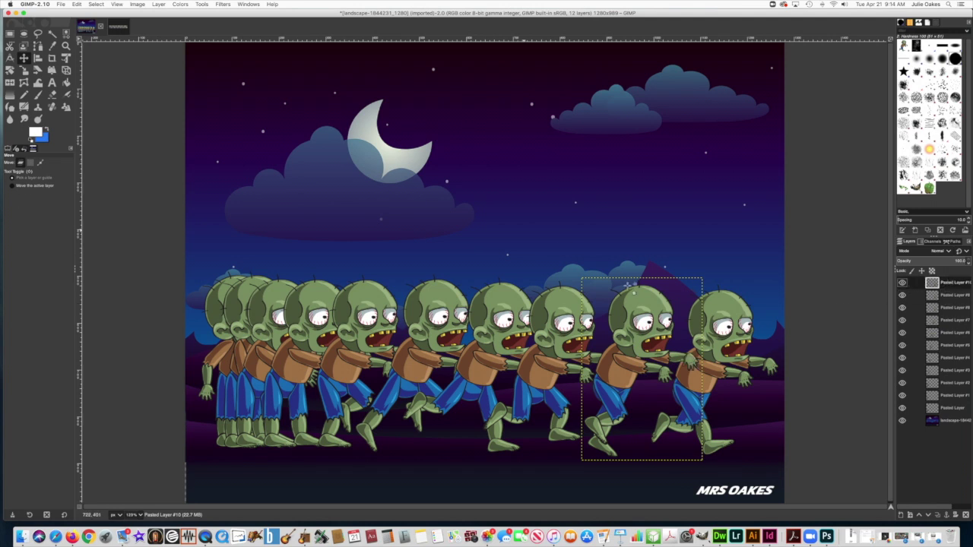
pyautogui.moveTo(641, 317); pyautogui.dragTo(807, 314)
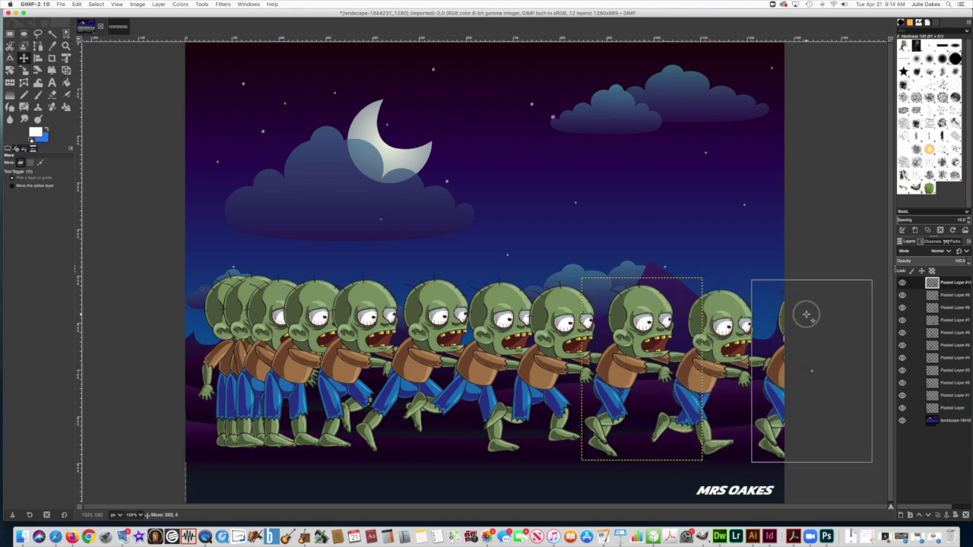
pyautogui.moveTo(806, 314); pyautogui.dragTo(804, 313)
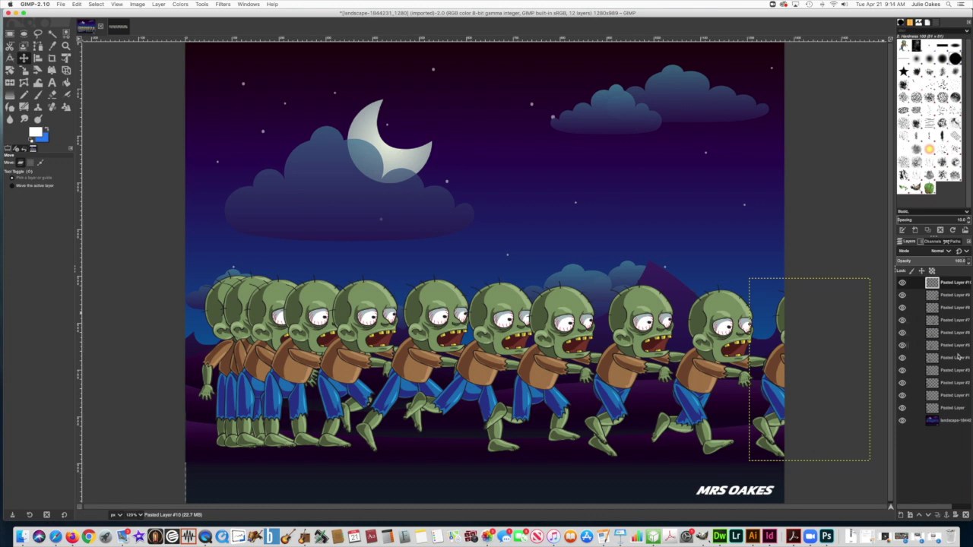
pyautogui.click(949, 420)
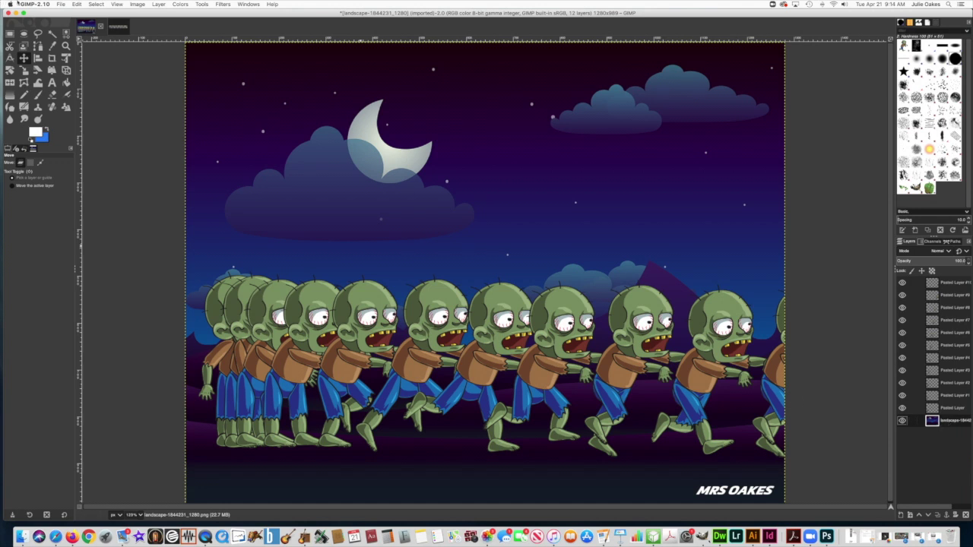
# - Make two copies of the landscape background and move each up among the zombie layers
pyautogui.click(158, 4)
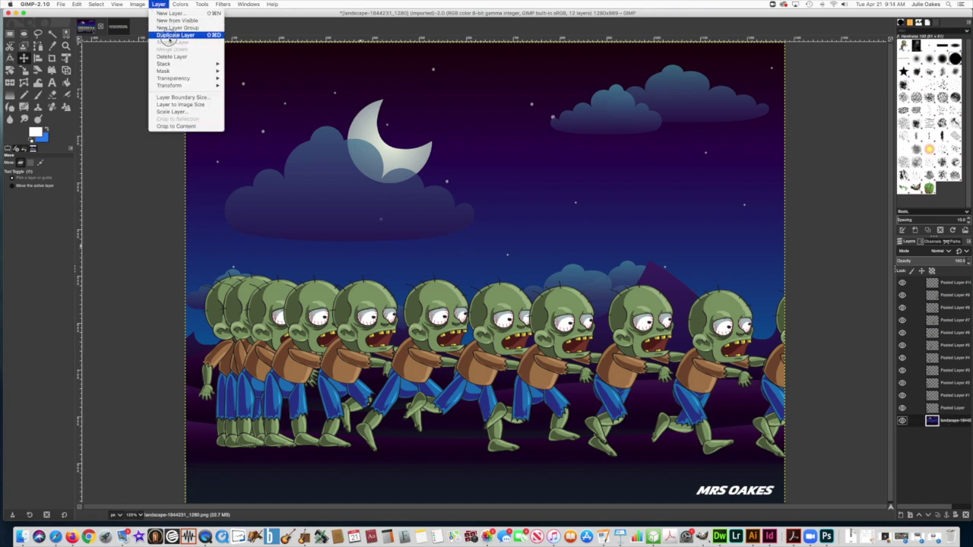
pyautogui.click(175, 35)
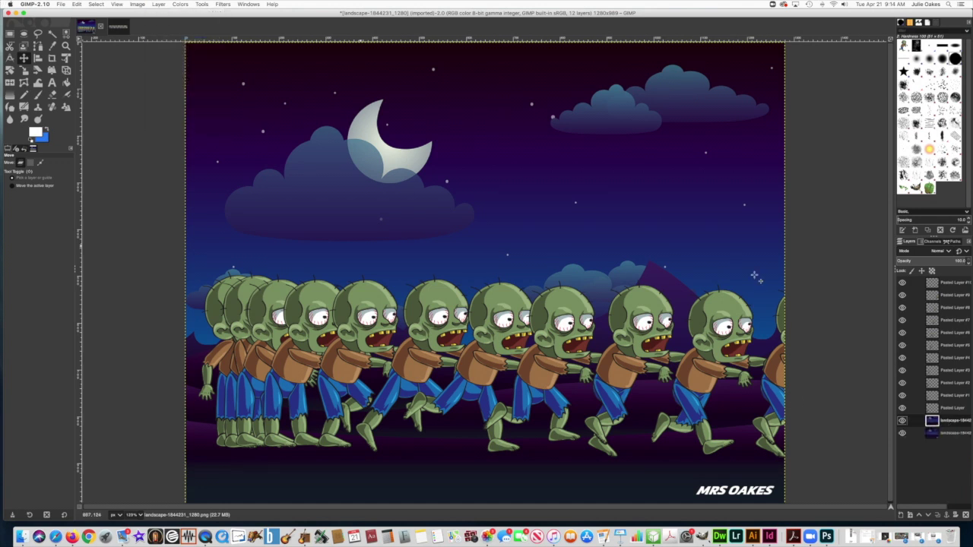
pyautogui.moveTo(950, 424); pyautogui.dragTo(948, 293)
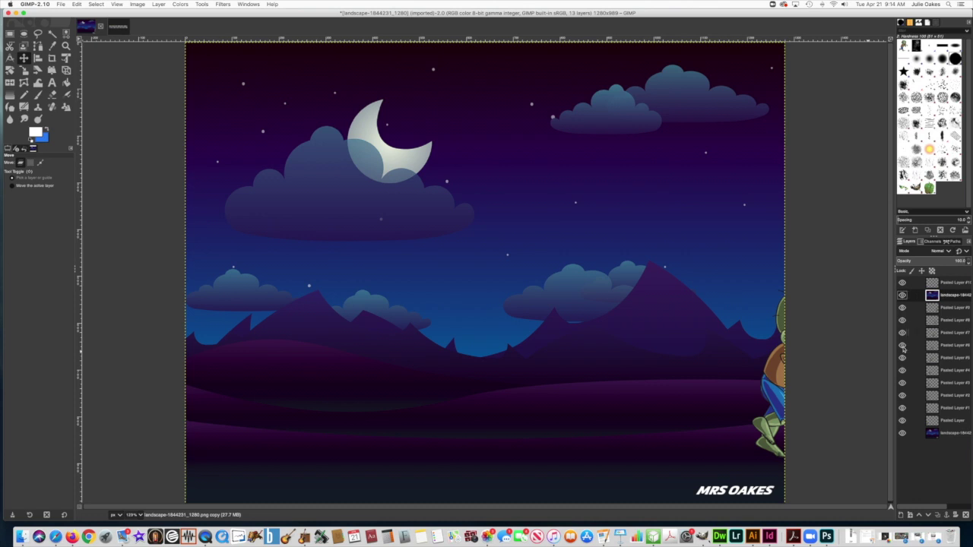
pyautogui.click(954, 433)
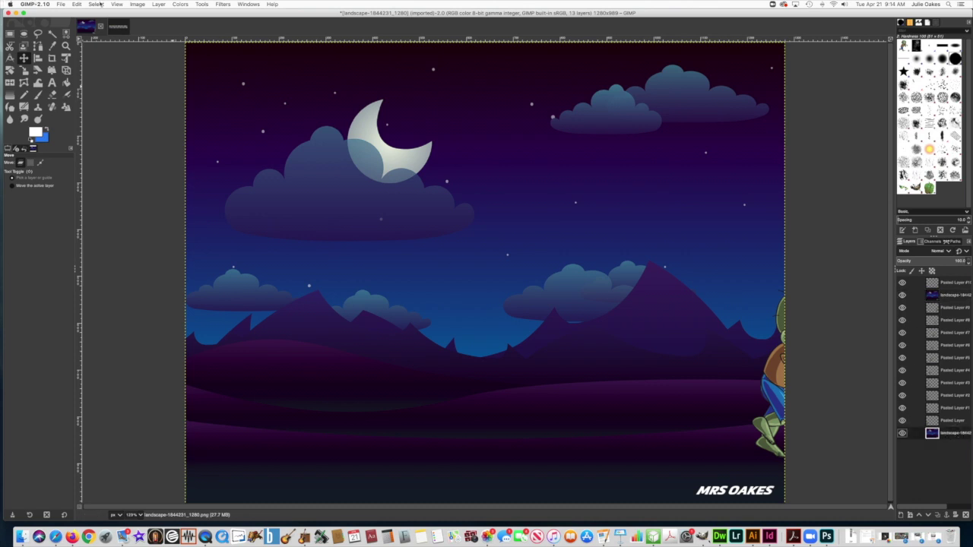
pyautogui.click(152, 5)
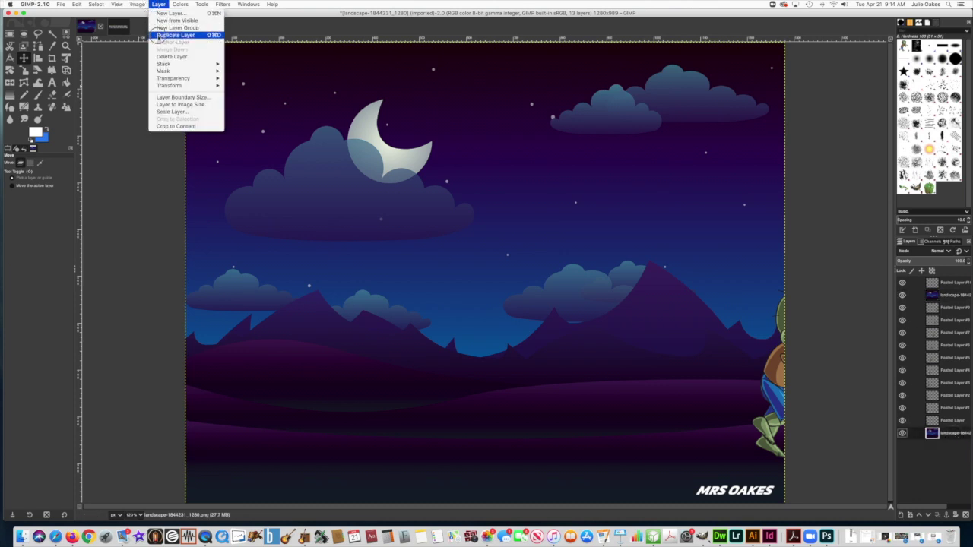
pyautogui.click(152, 36)
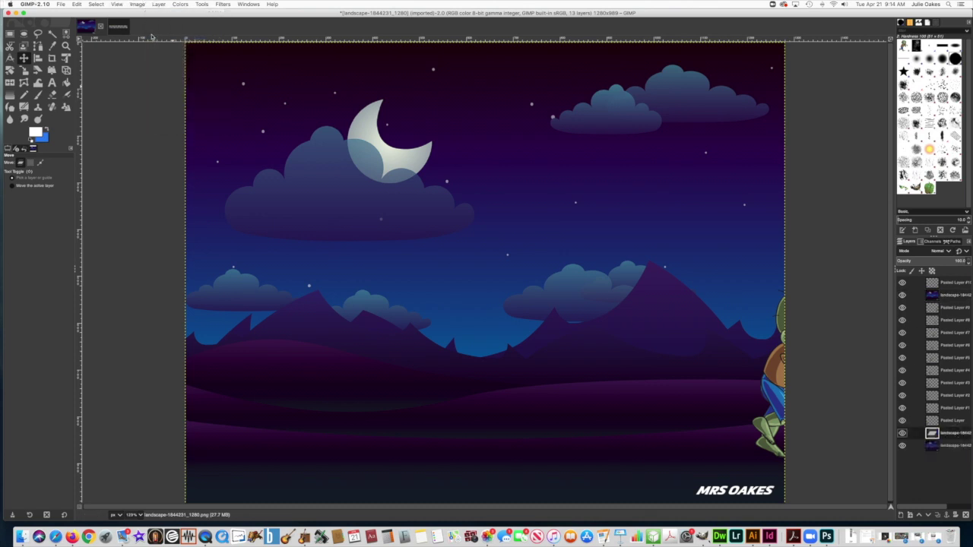
pyautogui.moveTo(944, 438); pyautogui.dragTo(943, 316)
# - Add two more landscape copies, below Pasted Layer #8 and between Pasted Layer #7 and #6
pyautogui.click(951, 447)
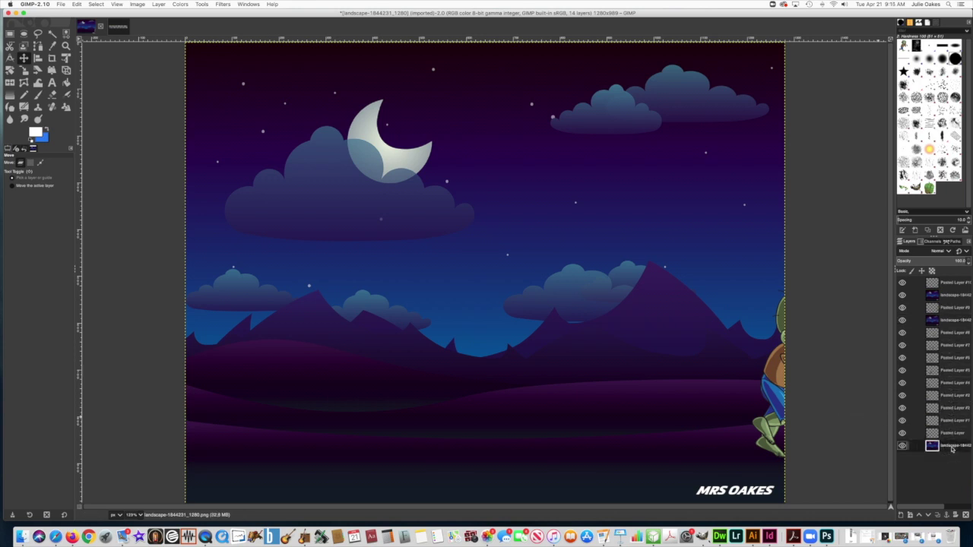
pyautogui.click(156, 3)
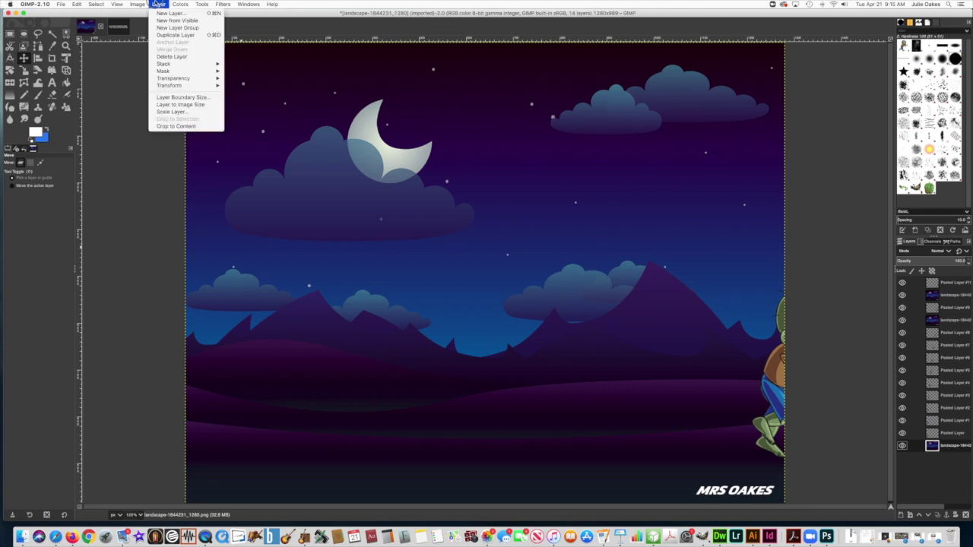
pyautogui.click(182, 33)
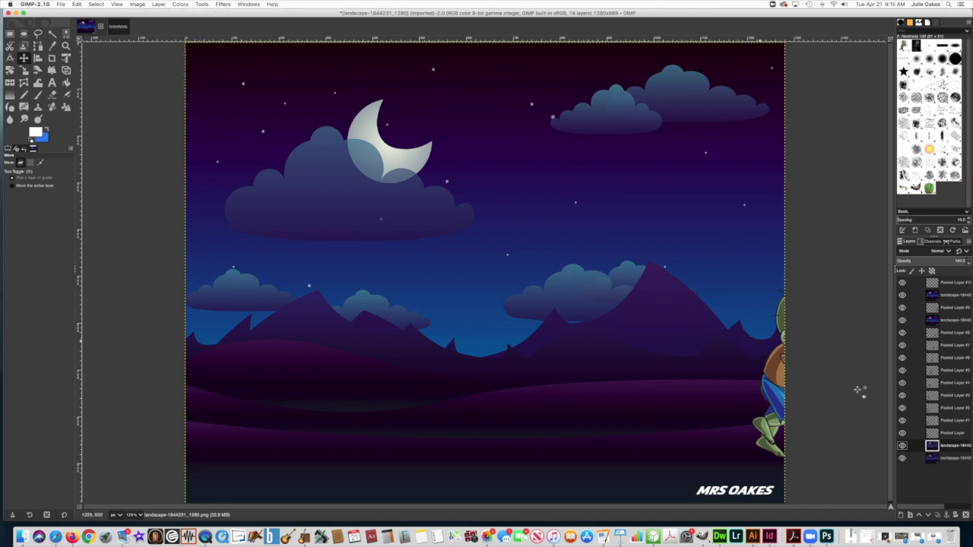
pyautogui.moveTo(946, 448); pyautogui.dragTo(940, 342)
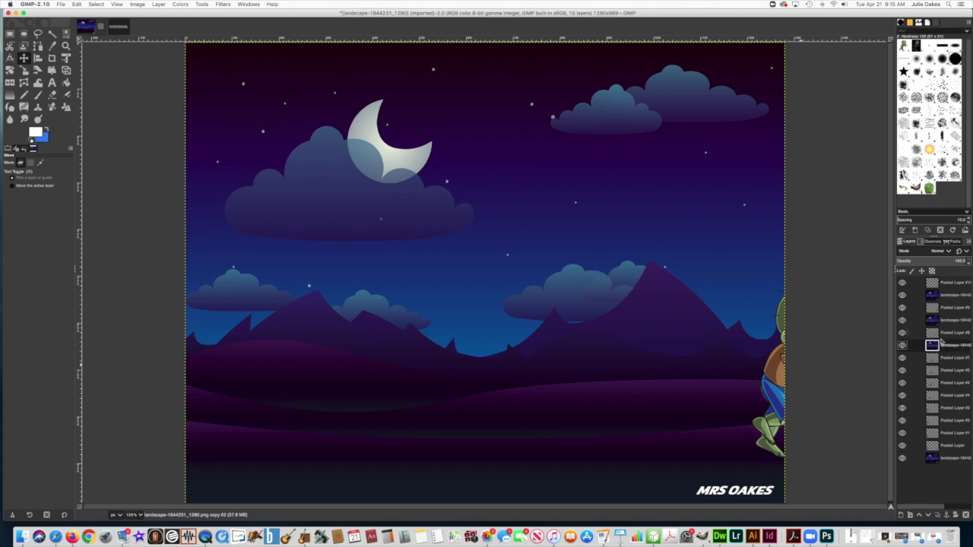
pyautogui.click(948, 458)
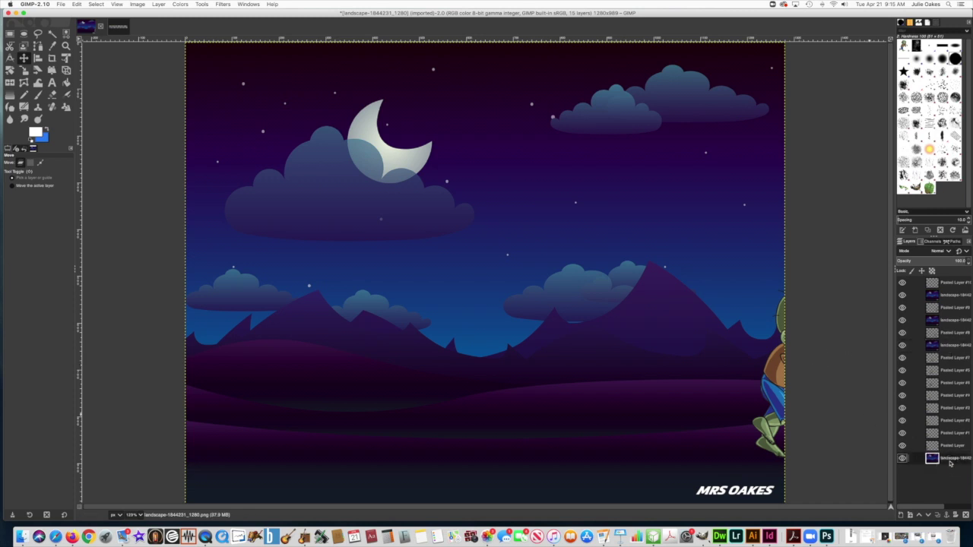
pyautogui.click(158, 5)
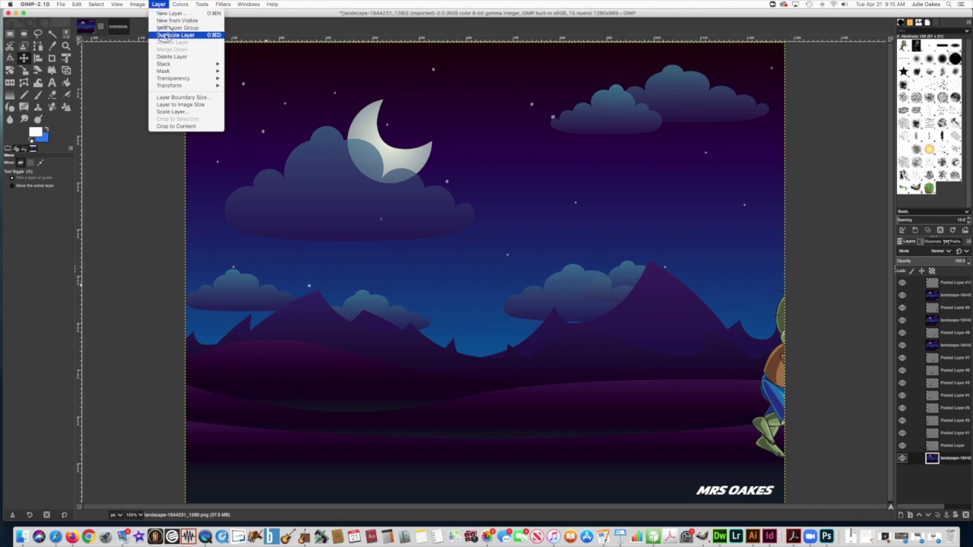
pyautogui.click(175, 35)
pyautogui.moveTo(946, 464); pyautogui.dragTo(941, 367)
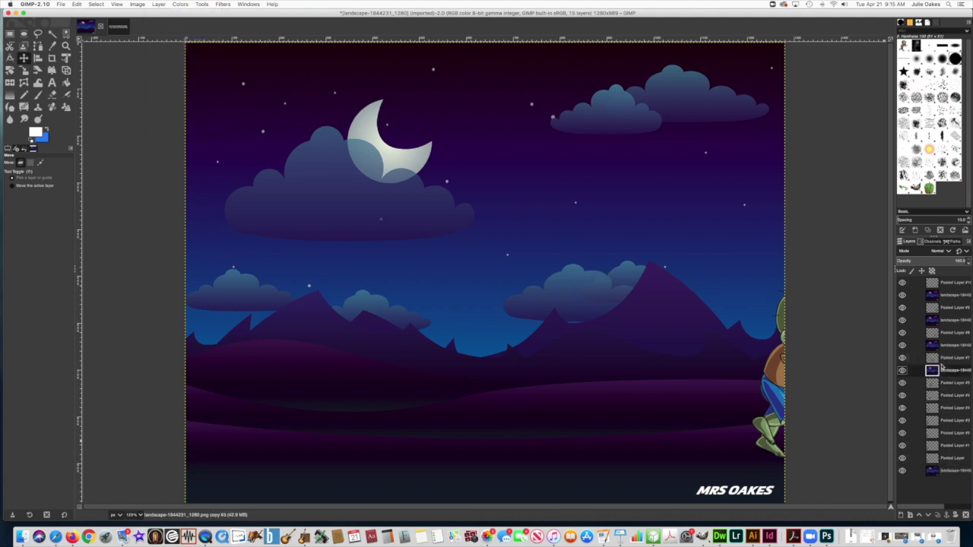
pyautogui.click(953, 471)
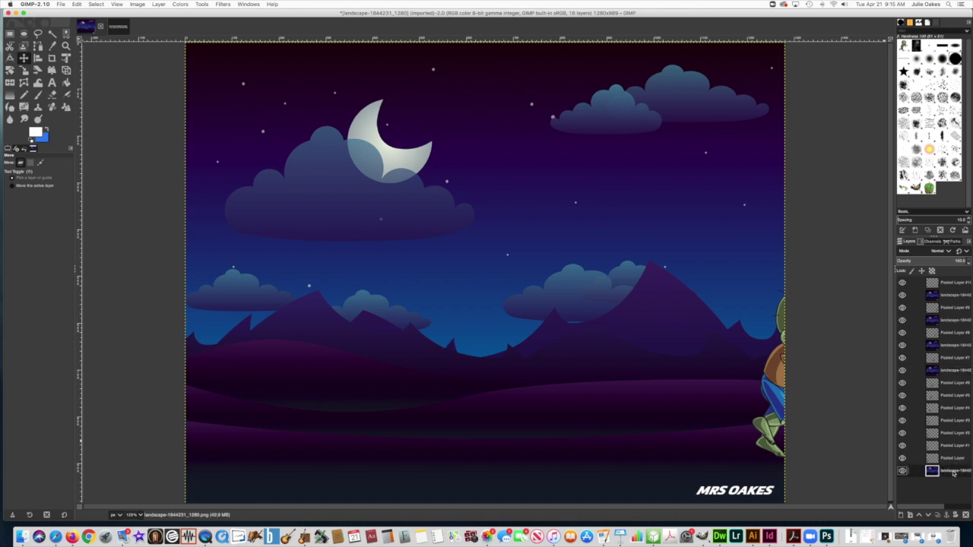
# - Duplicate the bottom landscape layer three more times, moving each copy up between the zombie pose layers
pyautogui.click(155, 4)
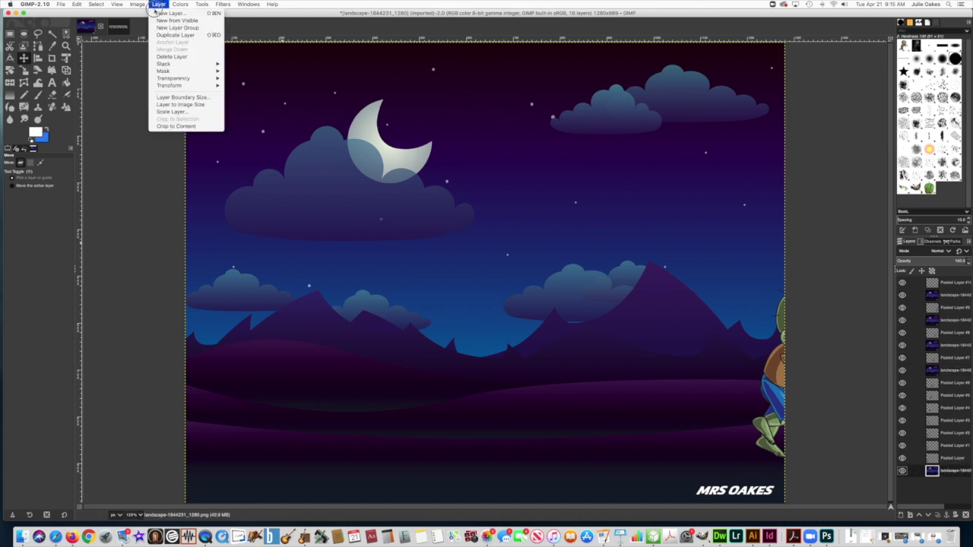
pyautogui.click(175, 35)
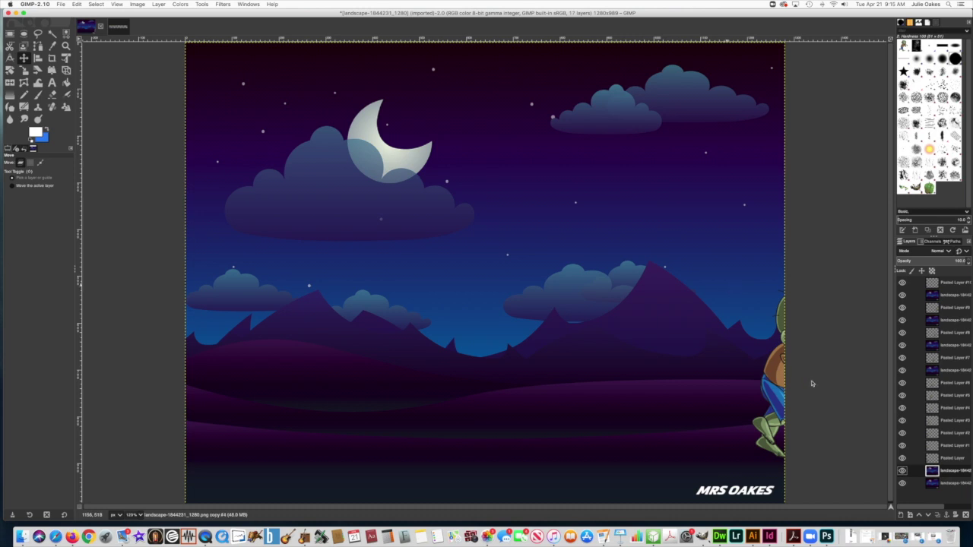
pyautogui.moveTo(949, 471); pyautogui.dragTo(942, 392)
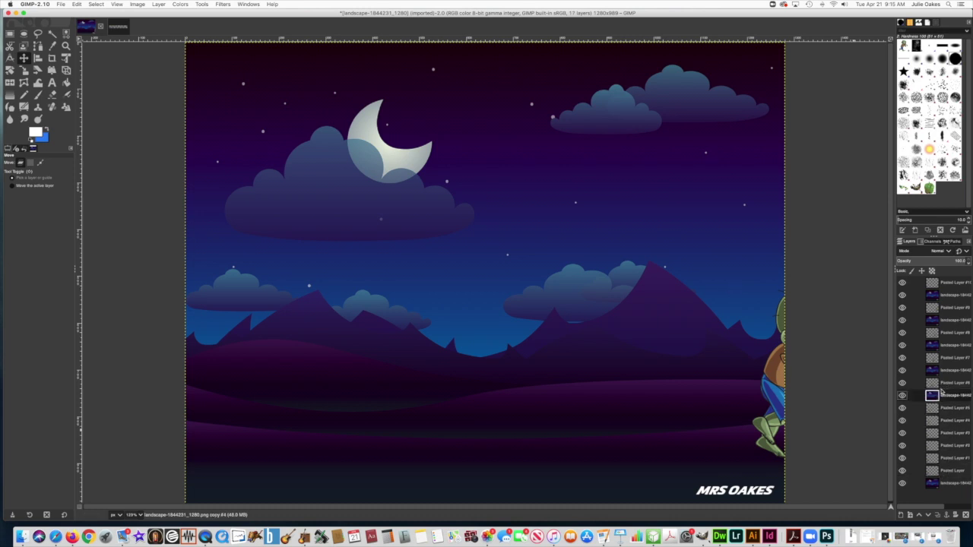
pyautogui.click(950, 484)
pyautogui.click(162, 4)
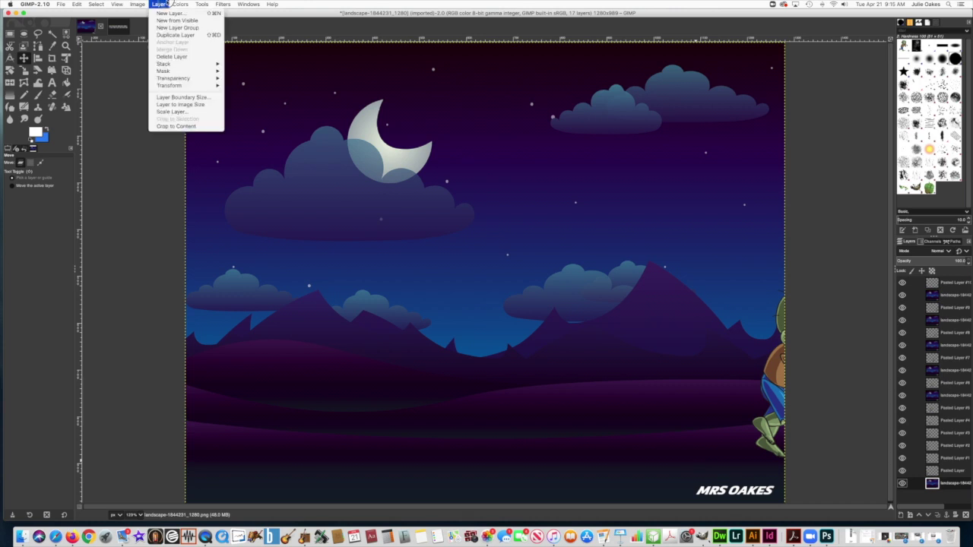
pyautogui.click(175, 35)
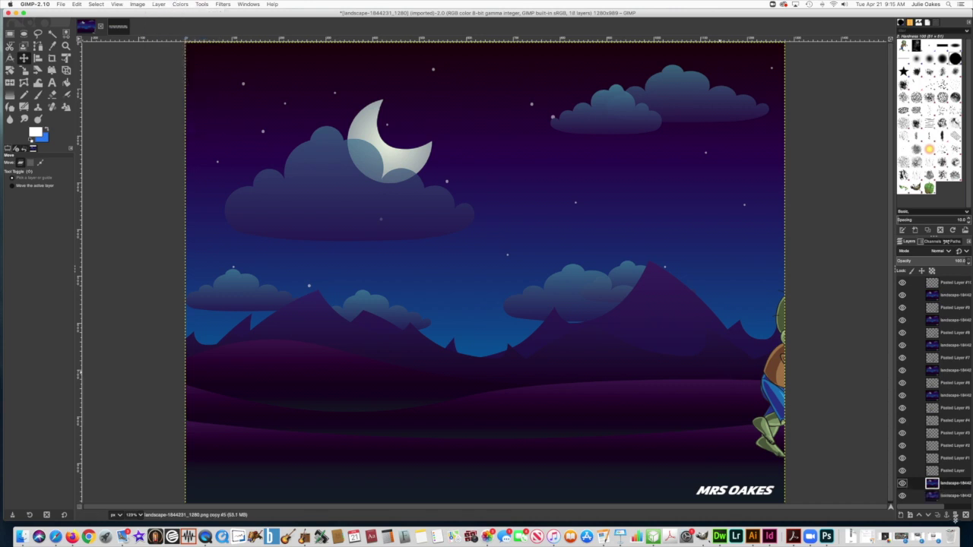
pyautogui.moveTo(951, 487); pyautogui.dragTo(945, 417)
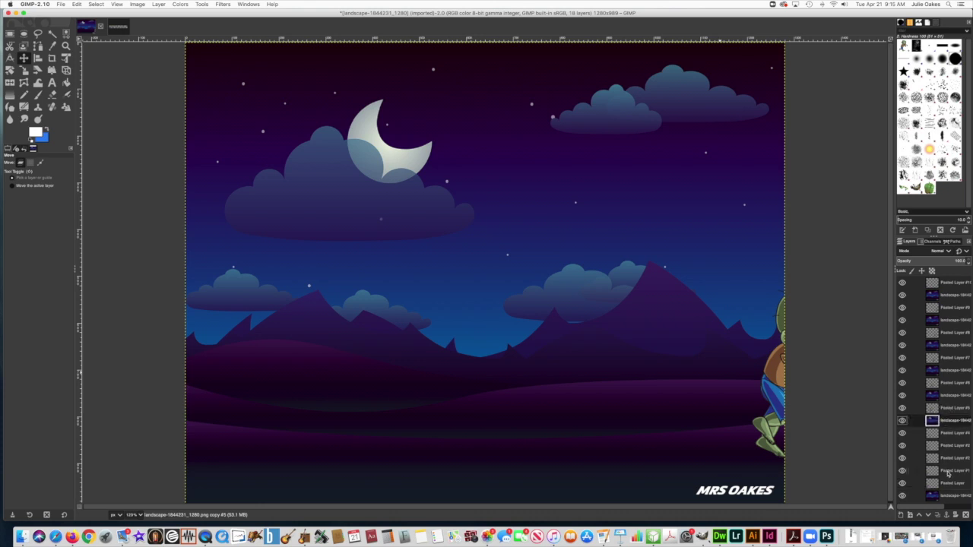
pyautogui.click(949, 495)
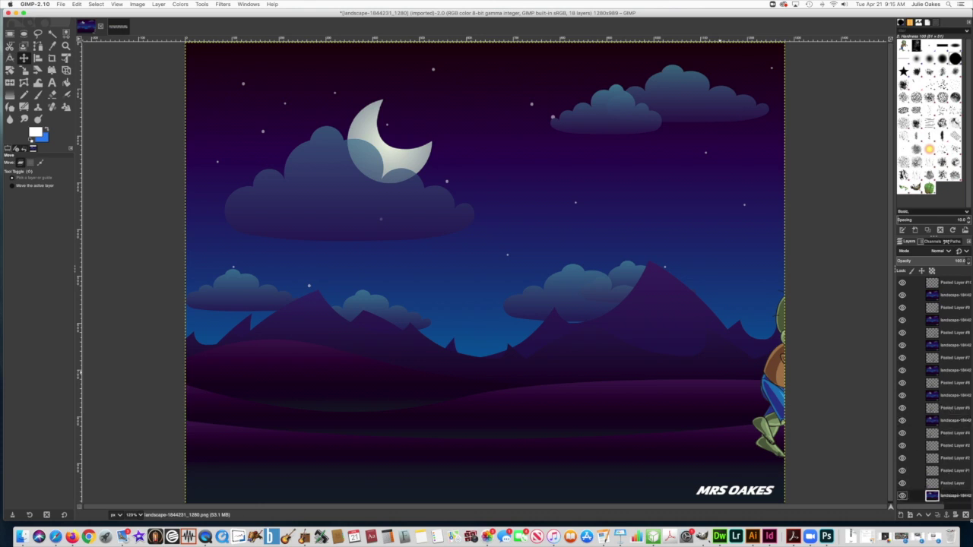
pyautogui.click(158, 4)
pyautogui.click(174, 35)
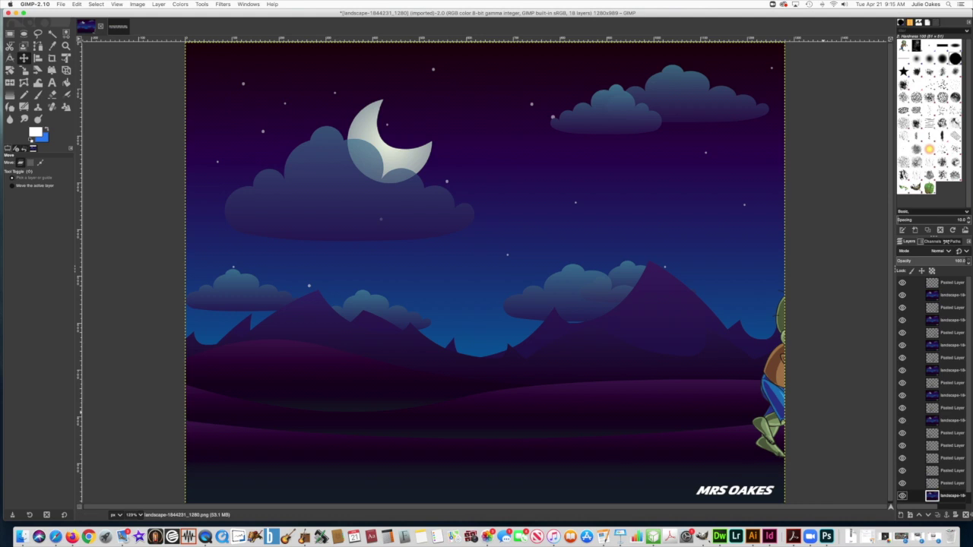
pyautogui.moveTo(951, 498); pyautogui.dragTo(909, 457)
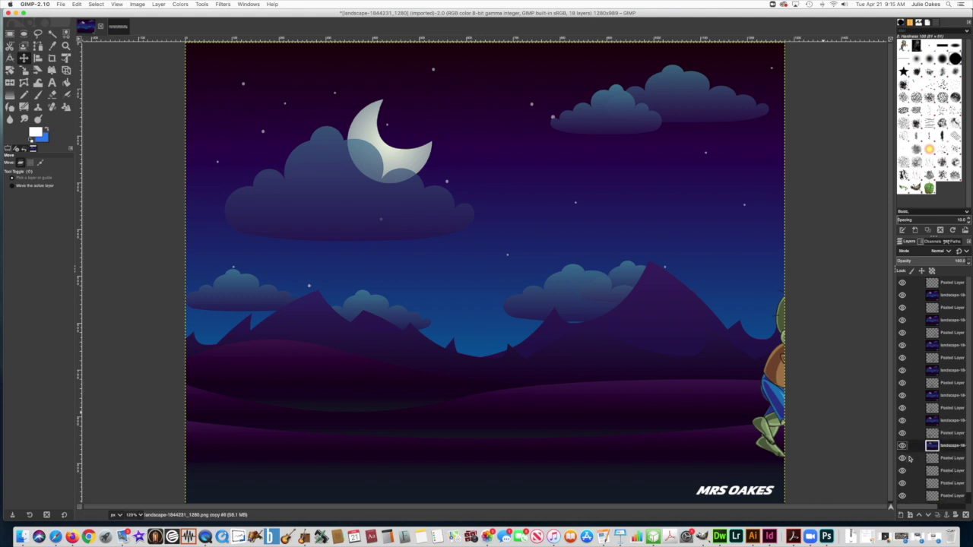
pyautogui.scroll(-1, 969, 465)
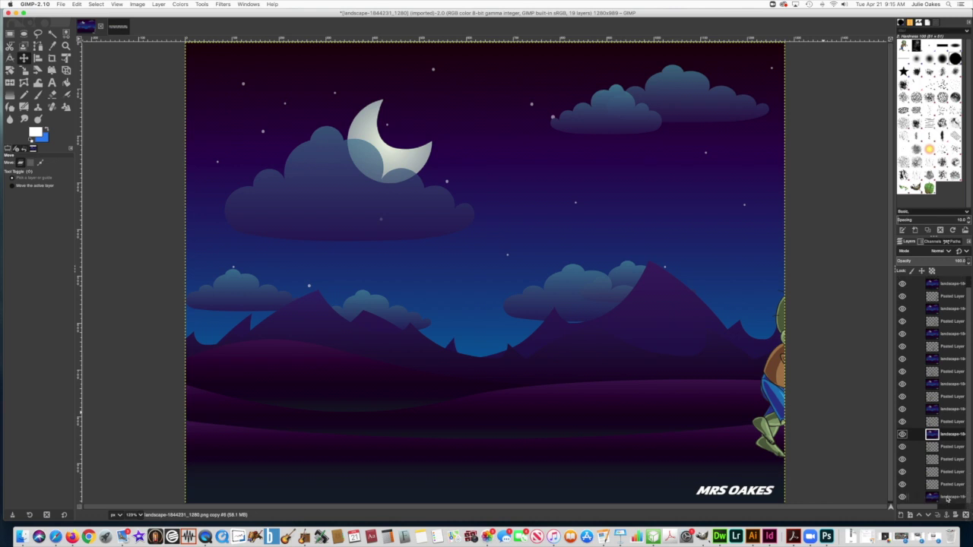
# - Duplicate the landscape background as copy #7 and drag it up beneath a Pasted Layer
pyautogui.click(946, 498)
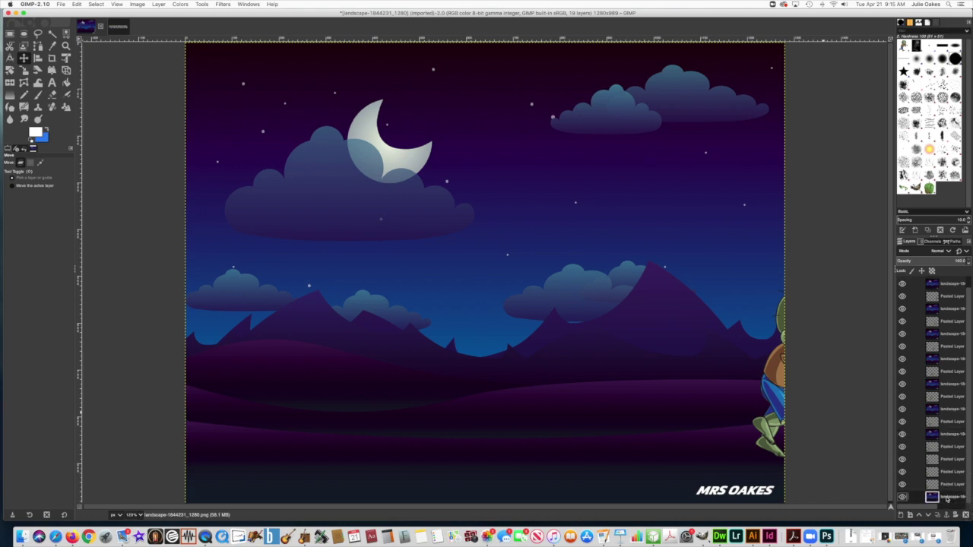
pyautogui.click(155, 3)
pyautogui.click(173, 35)
pyautogui.moveTo(952, 498); pyautogui.dragTo(947, 456)
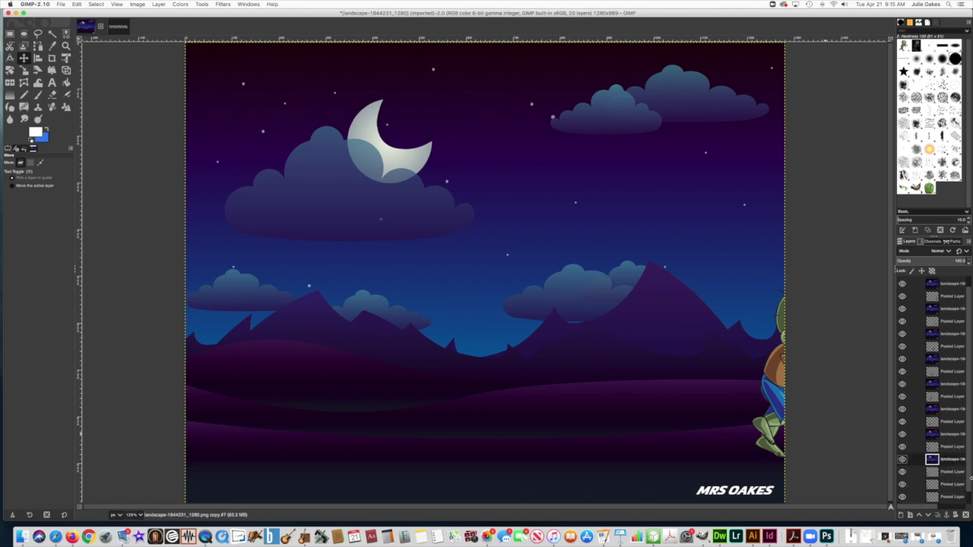
pyautogui.scroll(-1, 969, 480)
# - Make landscape copies #8 and #9 so every zombie frame has its own background
pyautogui.click(952, 498)
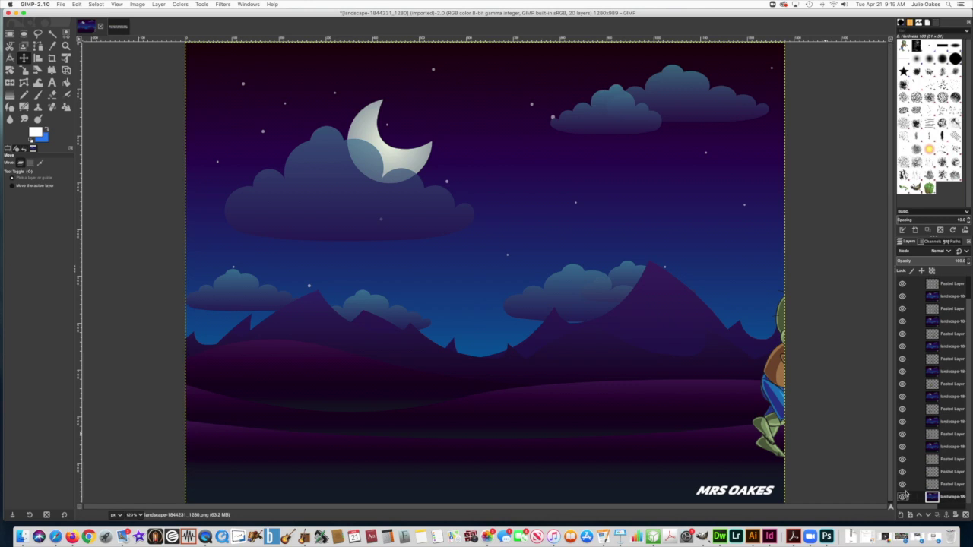
pyautogui.click(158, 4)
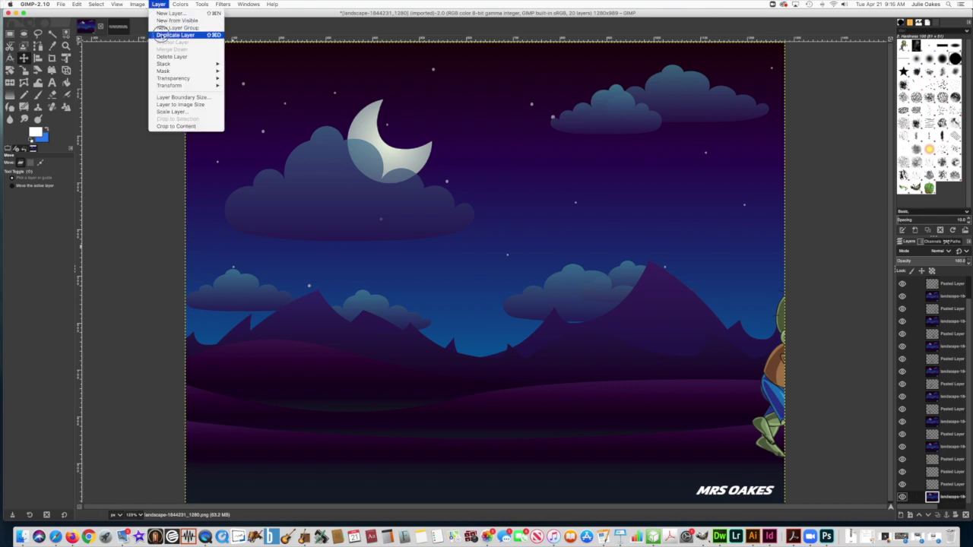
pyautogui.click(736, 427)
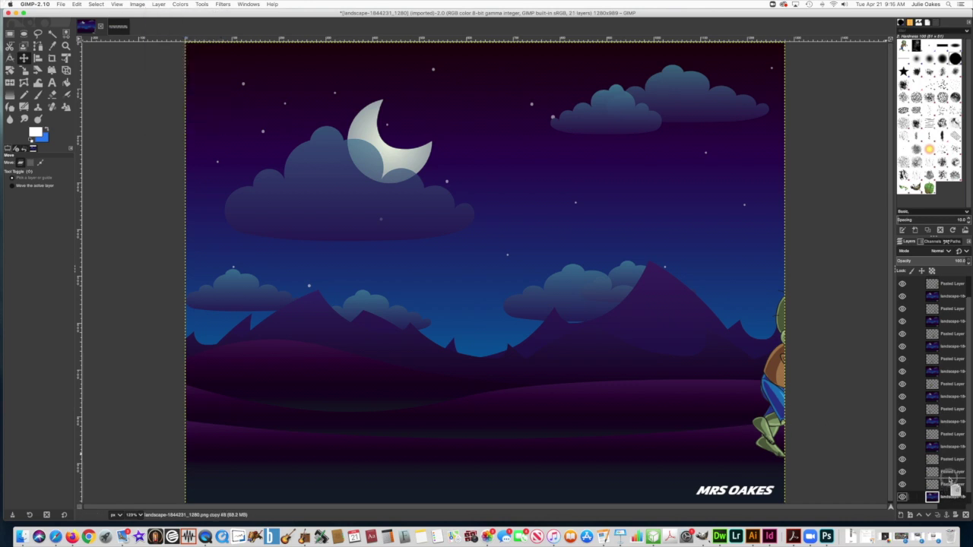
pyautogui.scroll(-3, 953, 486)
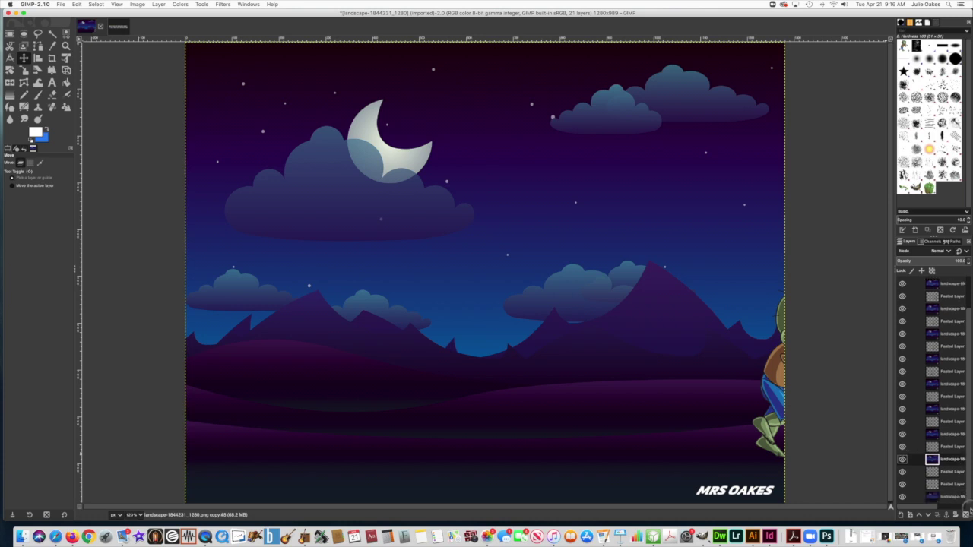
pyautogui.click(950, 497)
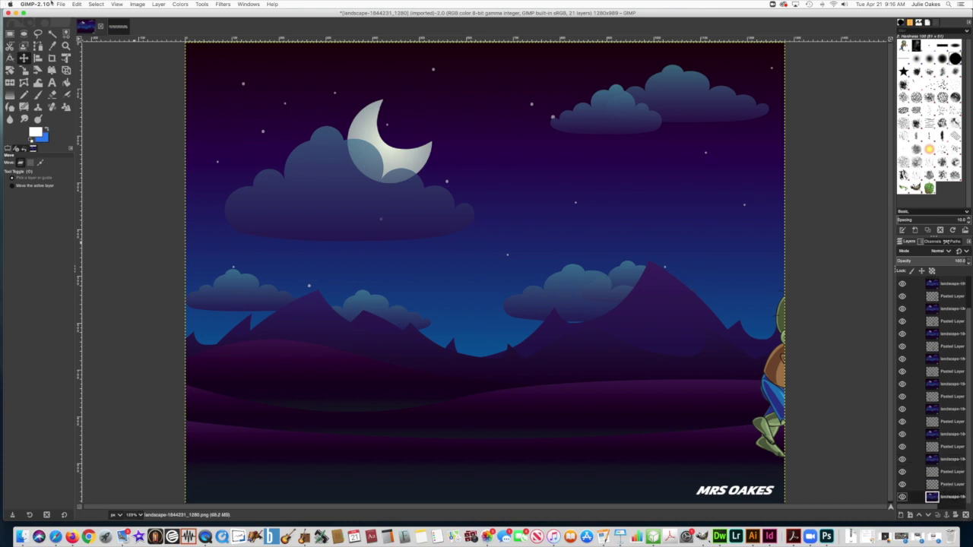
pyautogui.click(155, 3)
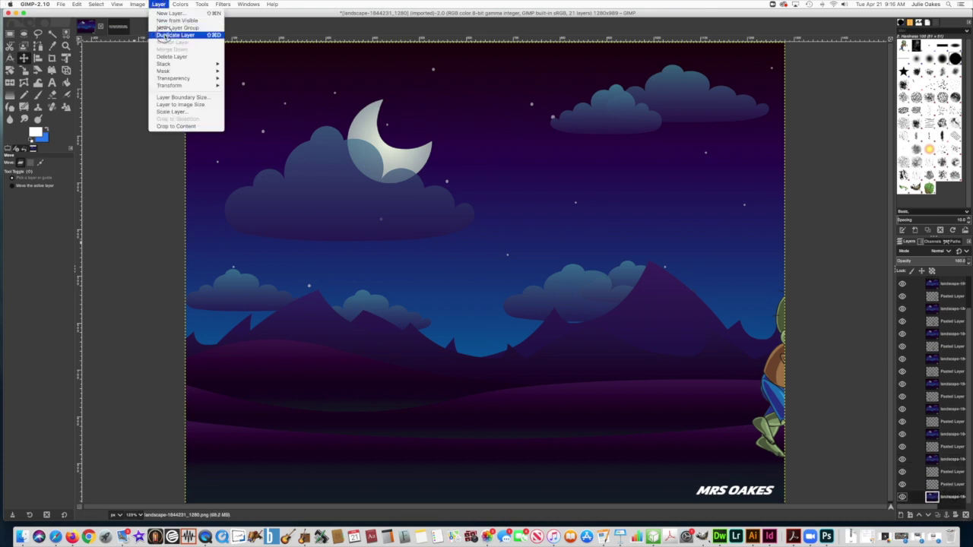
pyautogui.click(175, 35)
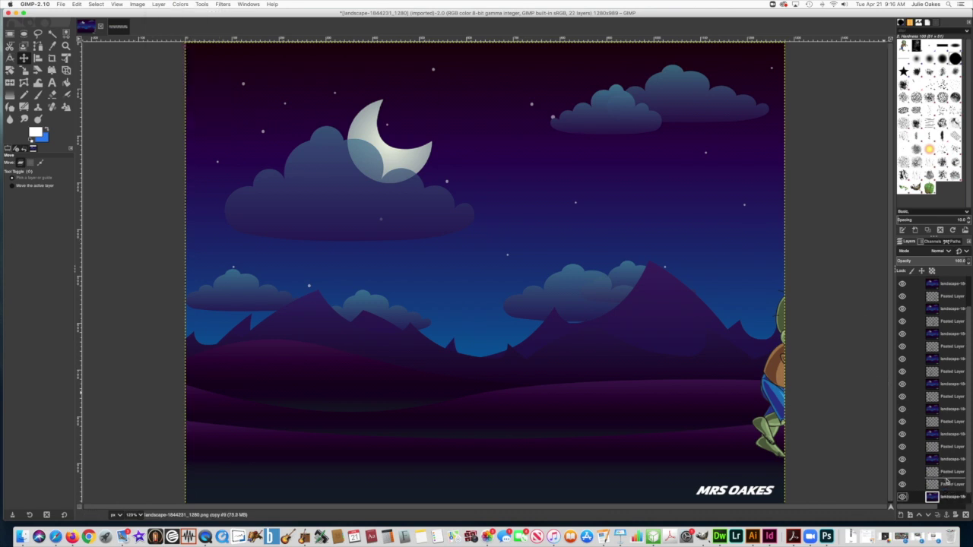
pyautogui.scroll(-1, 968, 479)
pyautogui.scroll(-1, 970, 479)
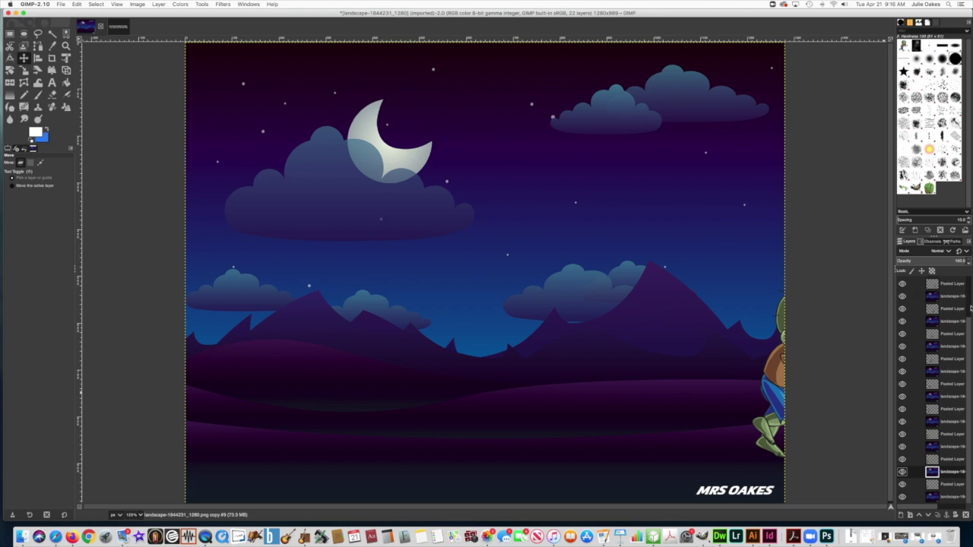
pyautogui.scroll(3, 969, 336)
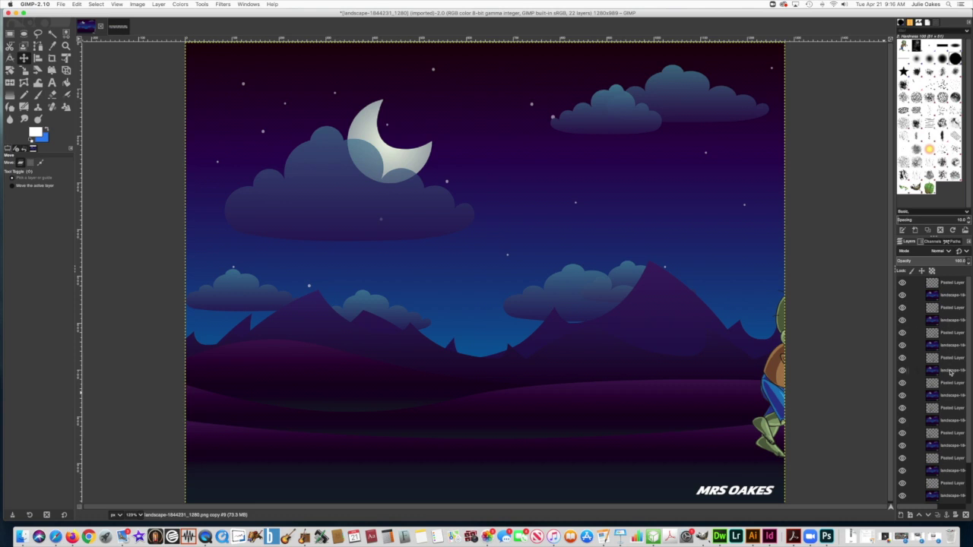
# - Merge the top three zombie pose layers down onto their landscape copies
pyautogui.click(943, 285)
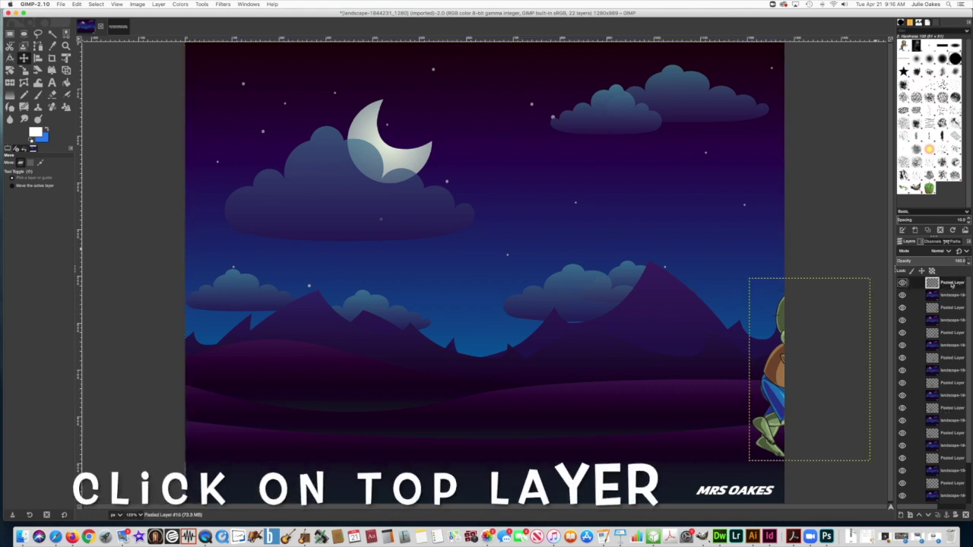
pyautogui.click(164, 6)
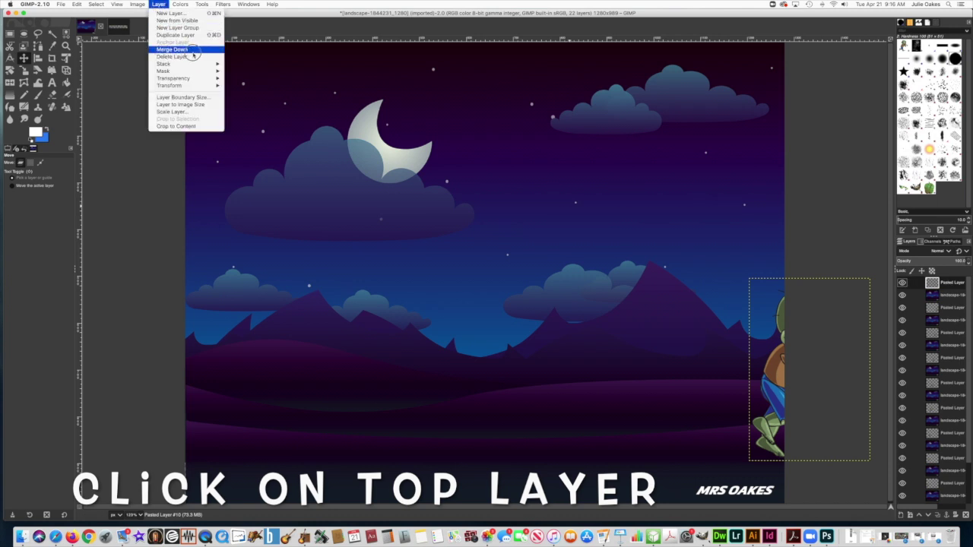
pyautogui.click(167, 50)
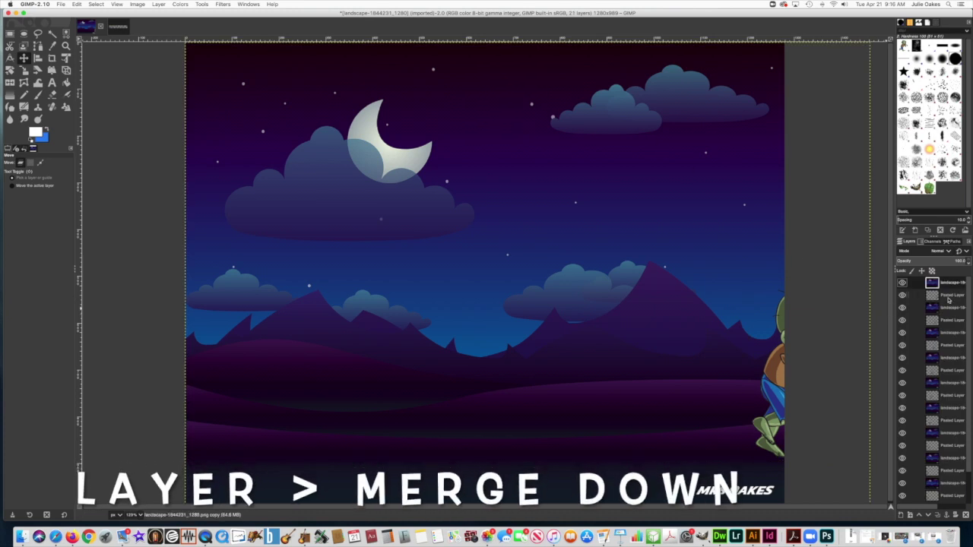
pyautogui.click(948, 298)
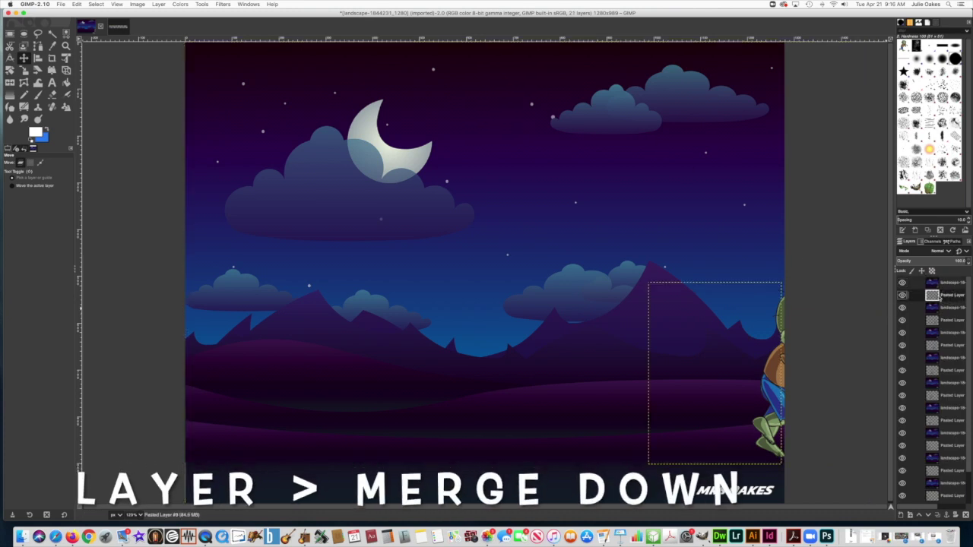
pyautogui.click(158, 4)
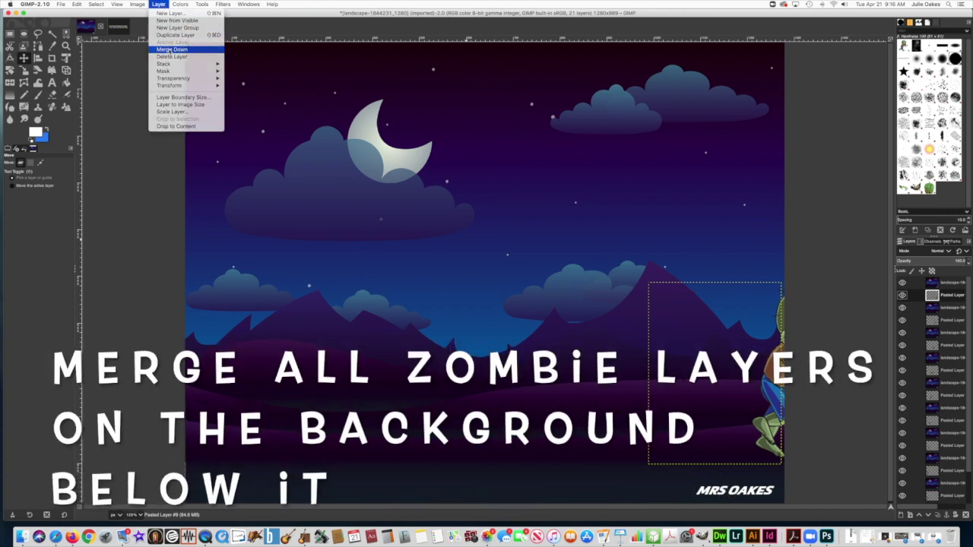
pyautogui.click(170, 50)
pyautogui.click(948, 308)
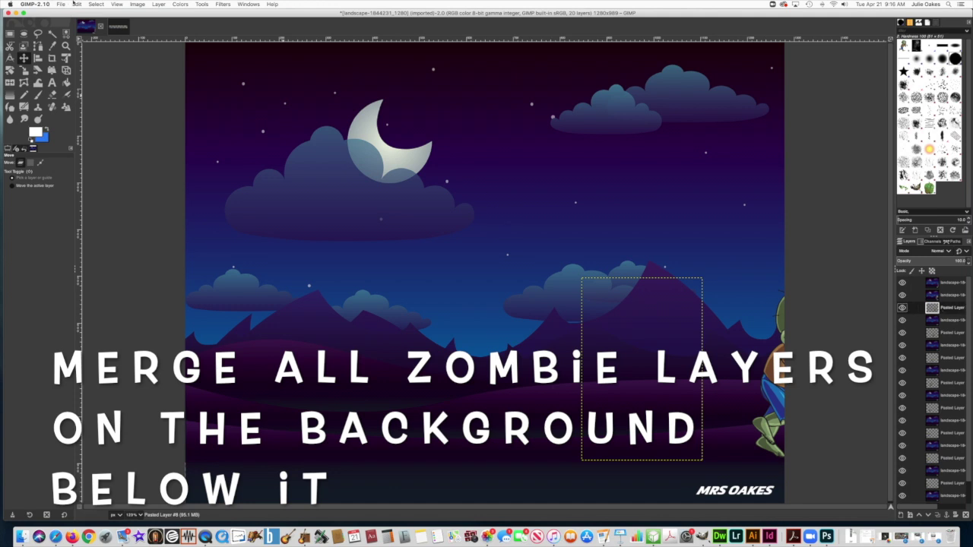
pyautogui.click(158, 4)
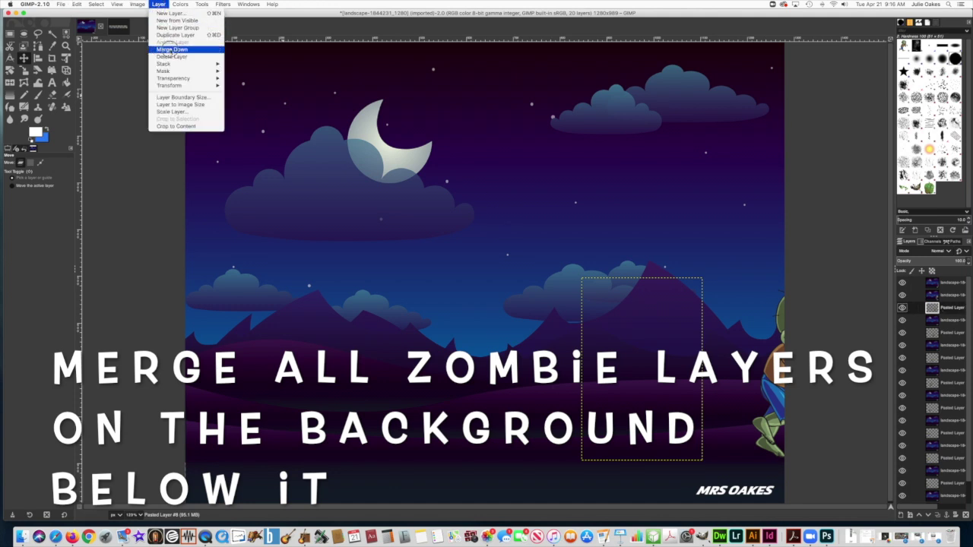
pyautogui.click(172, 50)
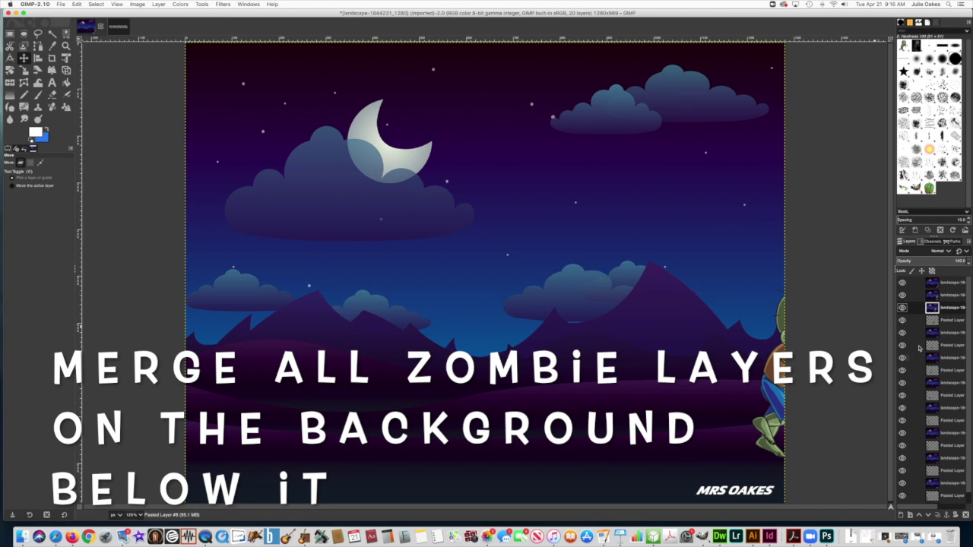
# - Merge Pasted Layer #7 and Pasted Layer #6 into the landscapes below them
pyautogui.click(946, 320)
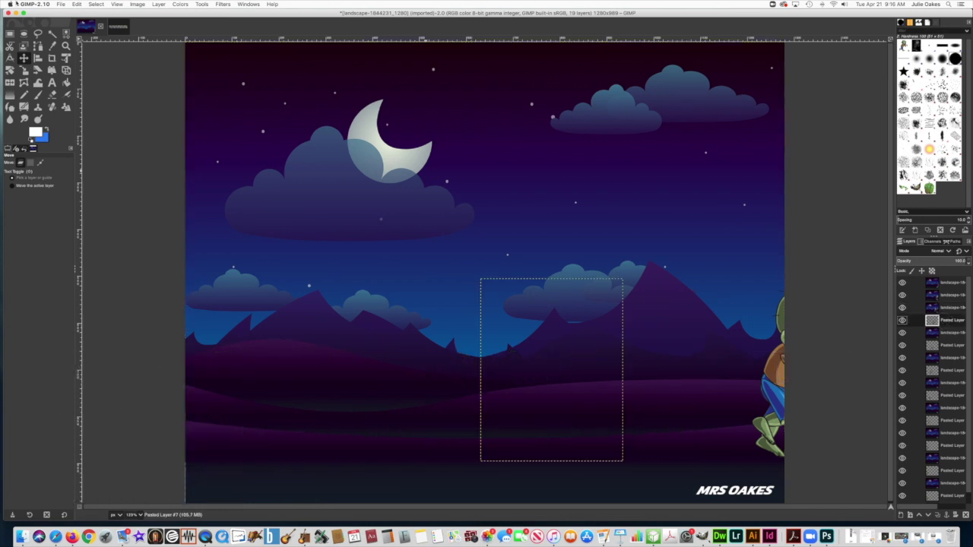
pyautogui.click(158, 4)
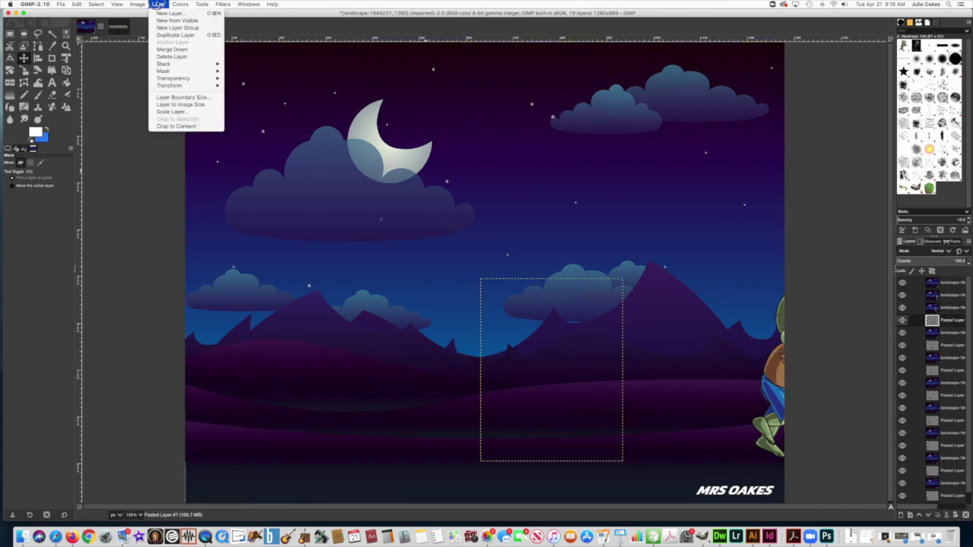
pyautogui.click(168, 52)
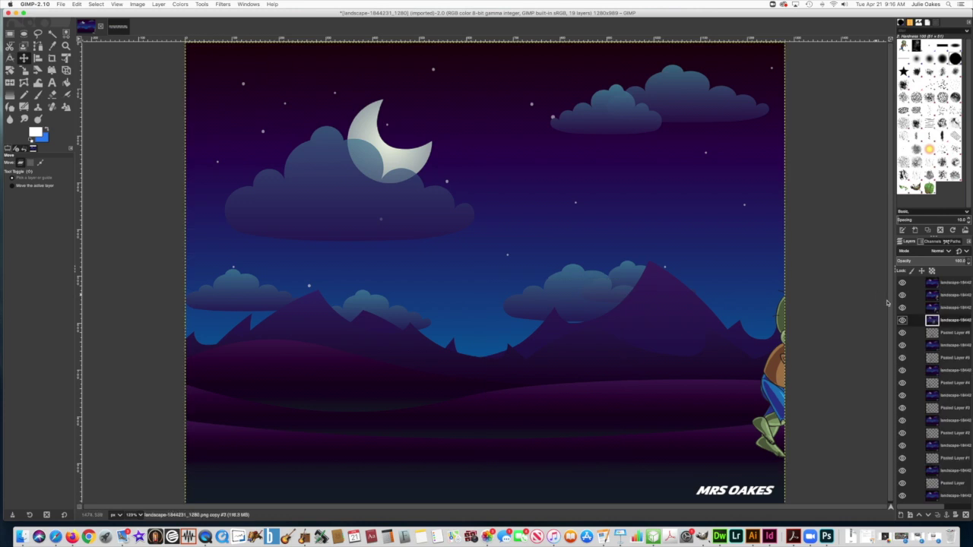
pyautogui.click(942, 333)
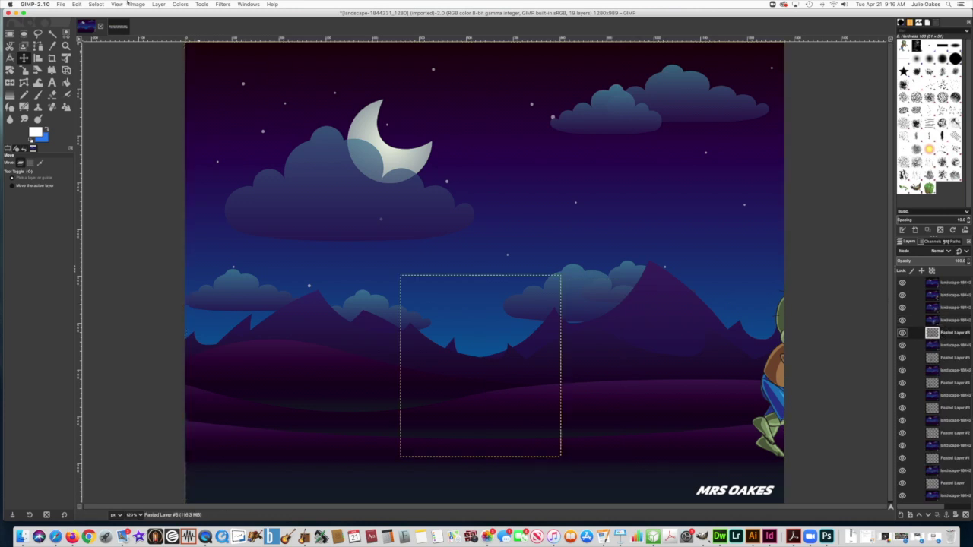
pyautogui.click(158, 3)
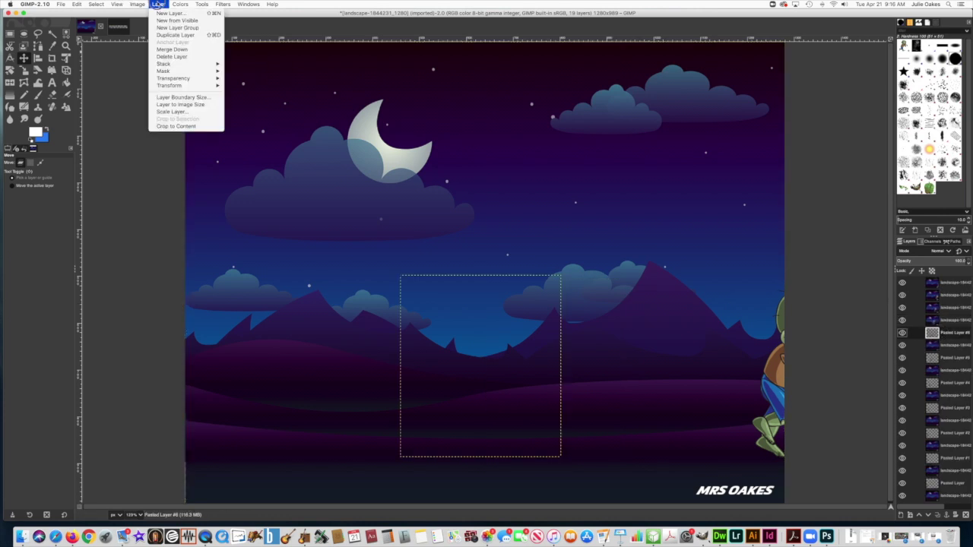
pyautogui.click(168, 49)
# - Merge the remaining numbered Pasted Layers, #5 down to #1, into their landscape copies
pyautogui.click(952, 346)
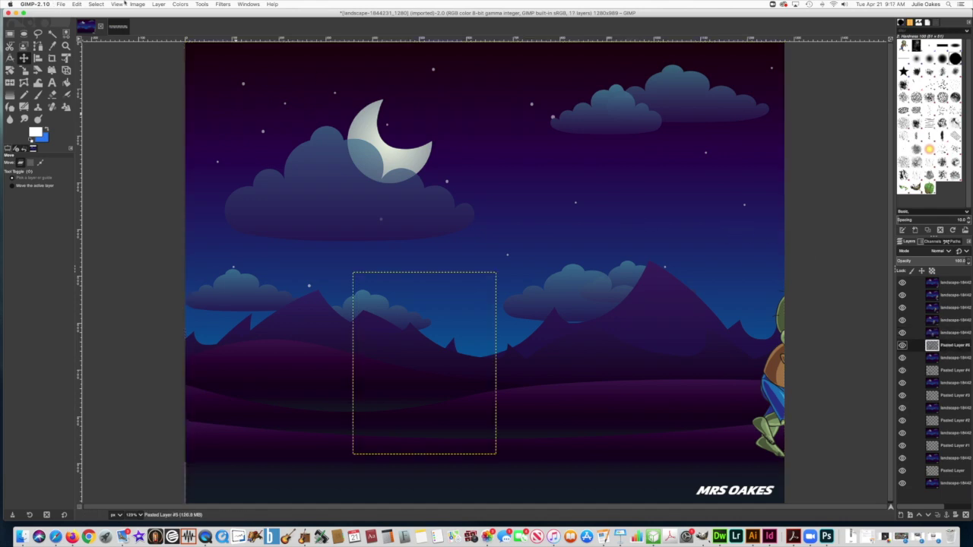
pyautogui.click(159, 4)
pyautogui.click(159, 3)
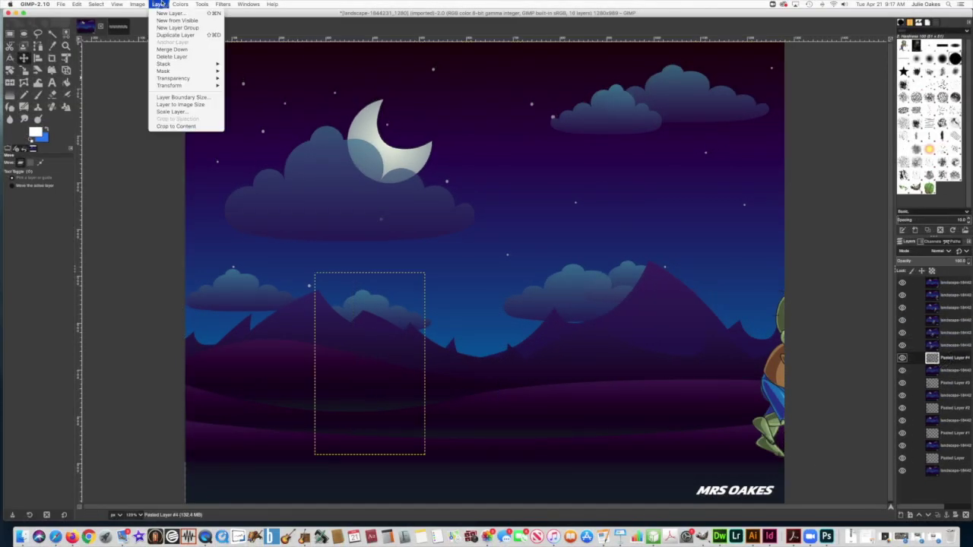
pyautogui.click(175, 47)
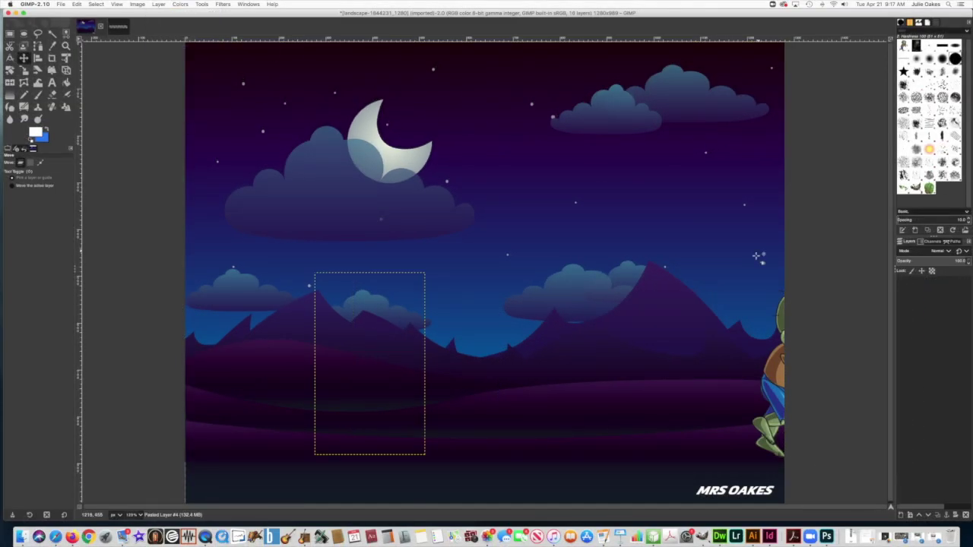
pyautogui.click(159, 3)
pyautogui.click(174, 47)
pyautogui.click(953, 384)
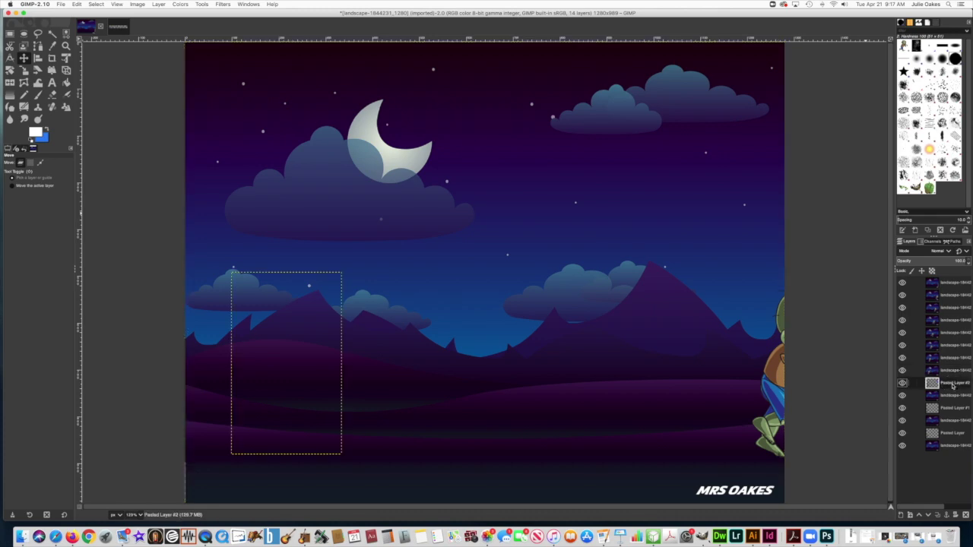
pyautogui.click(157, 4)
pyautogui.click(175, 48)
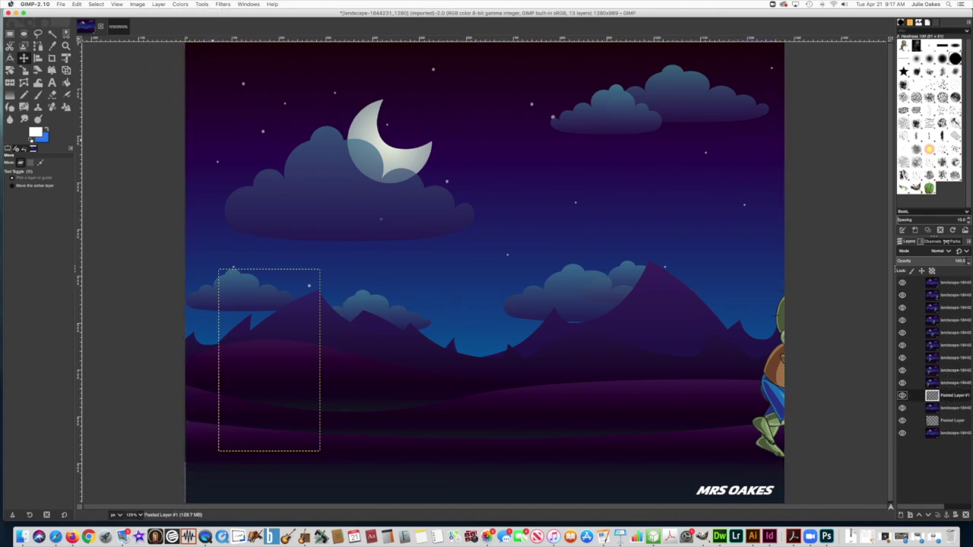
pyautogui.click(158, 4)
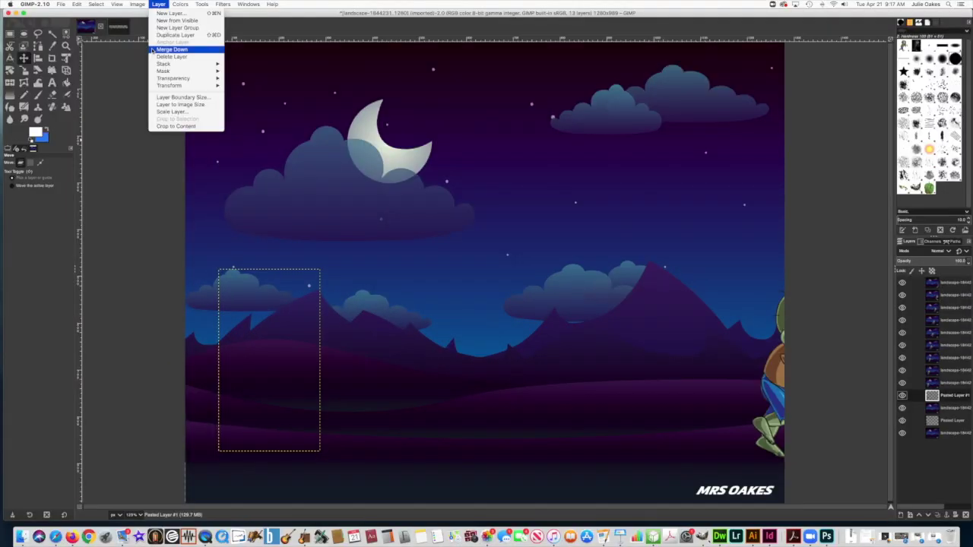
pyautogui.click(175, 44)
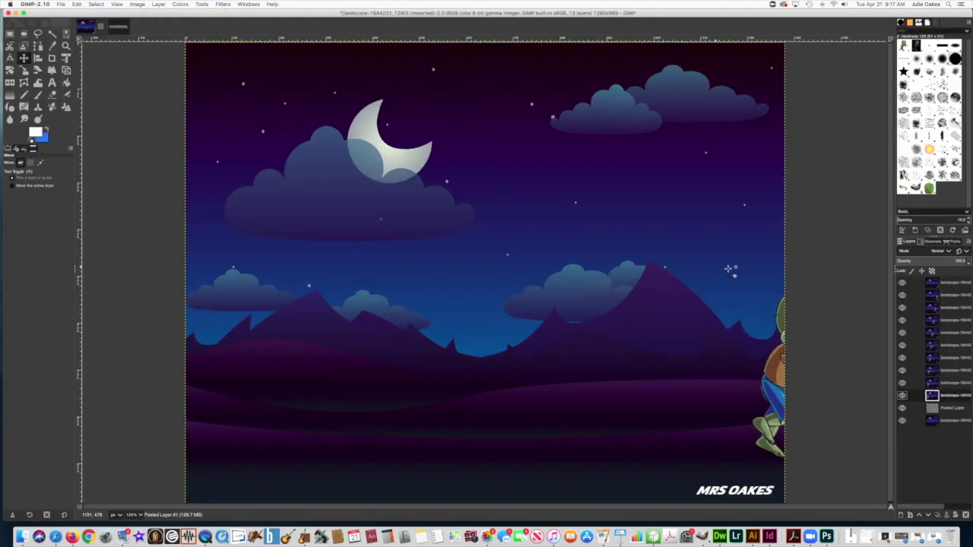
pyautogui.press('pagedown')
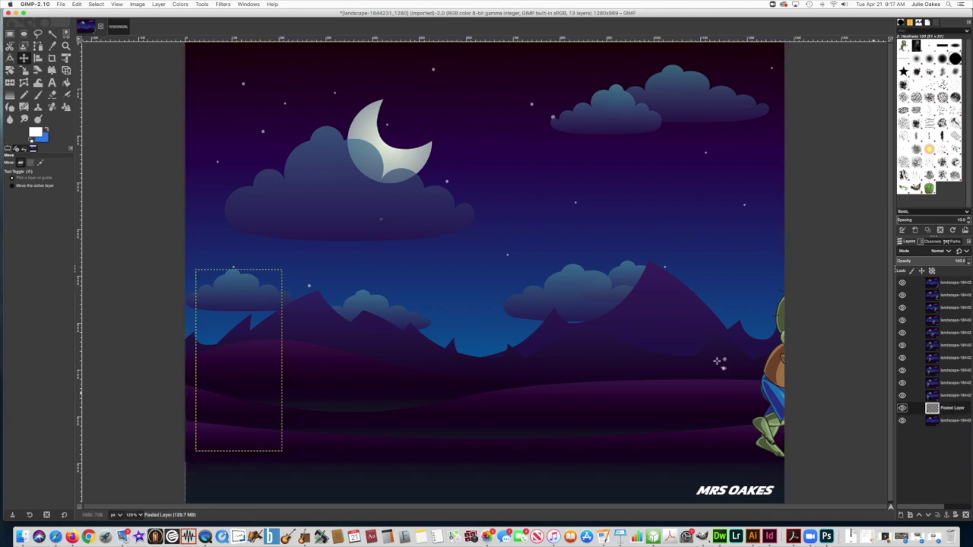
pyautogui.click(158, 4)
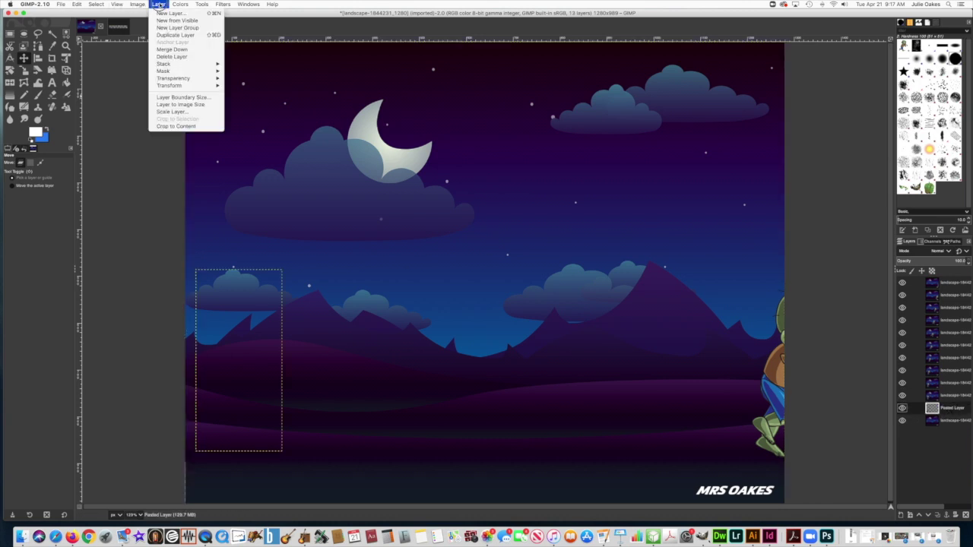
# - Merge the last Pasted Layer into its landscape, then toggle layer visibility to check the frames
pyautogui.click(165, 49)
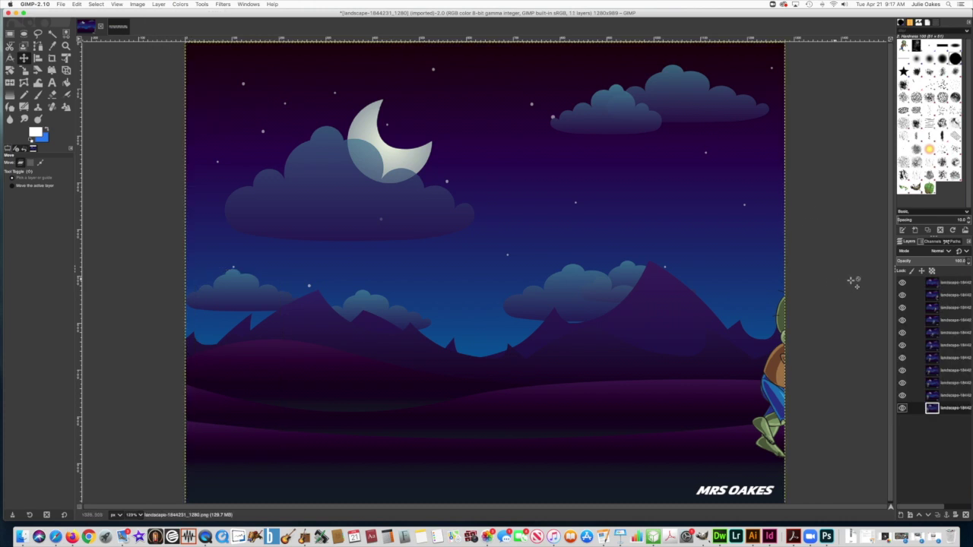
pyautogui.moveTo(904, 284)
pyautogui.mouseDown()
pyautogui.moveTo(903, 400)
pyautogui.moveTo(902, 282)
pyautogui.mouseUp()
pyautogui.click(902, 396)
# - Save the 11-layer project as Zombie.xcf inside Desktop > Animation in GIMP
pyautogui.click(62, 4)
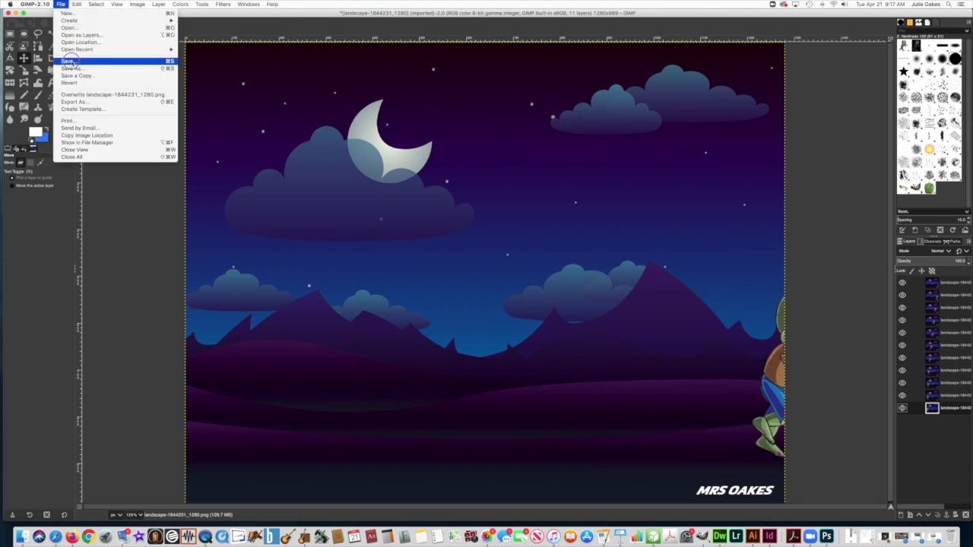
pyautogui.click(70, 61)
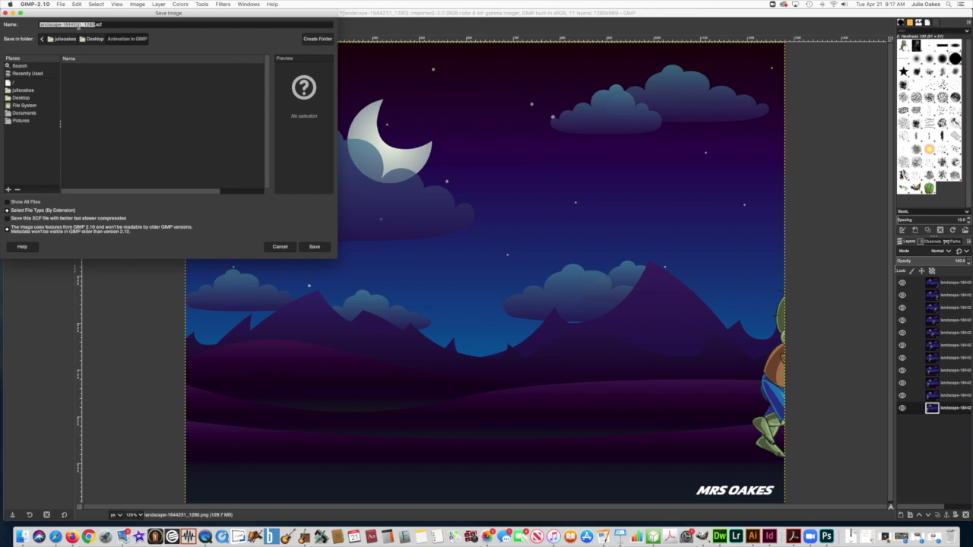
pyautogui.moveTo(150, 19); pyautogui.dragTo(417, 129)
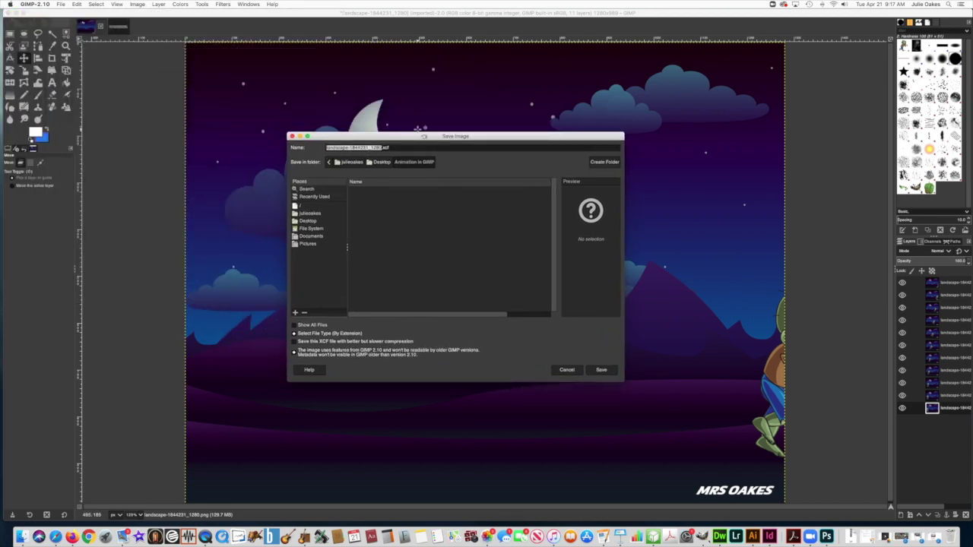
pyautogui.write('Zombie')
pyautogui.click(376, 161)
pyautogui.doubleClick(368, 190)
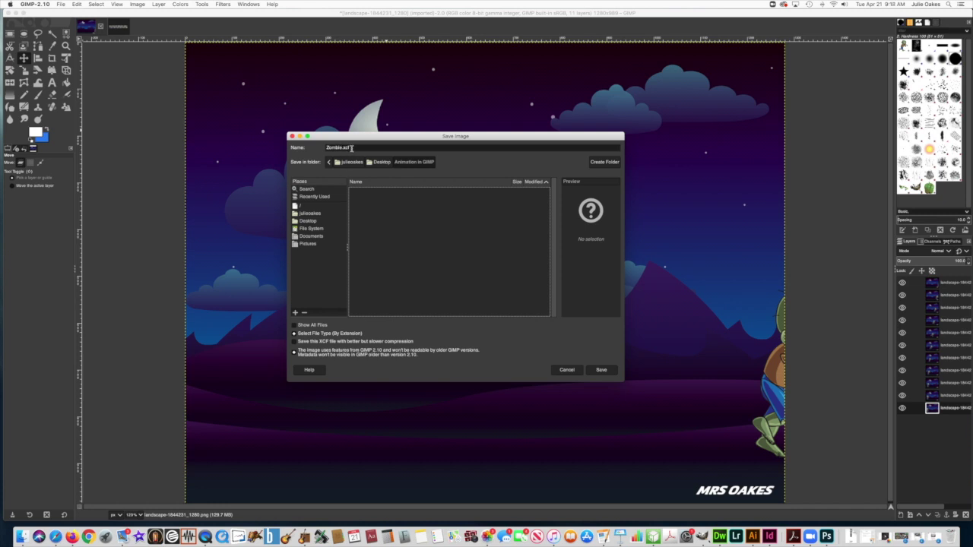
pyautogui.click(601, 369)
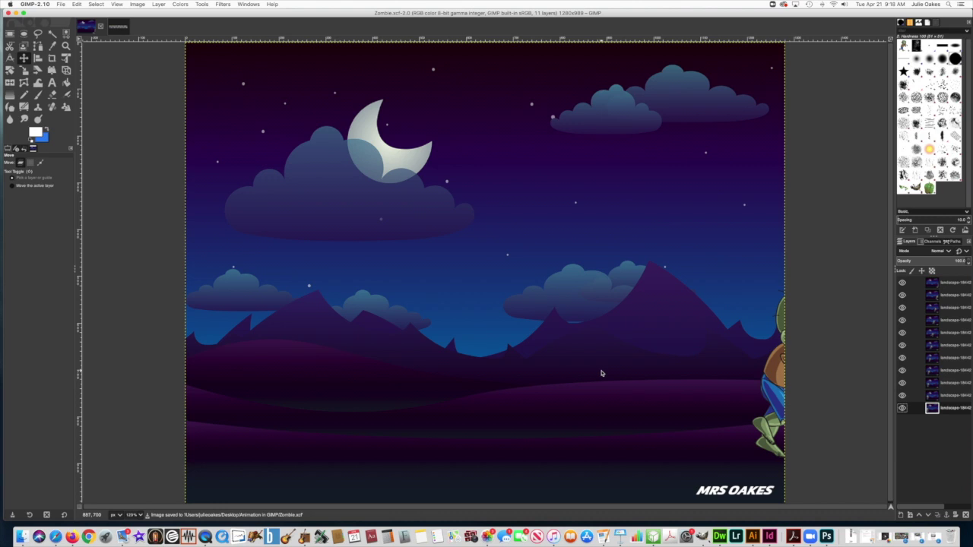
pyautogui.click(60, 5)
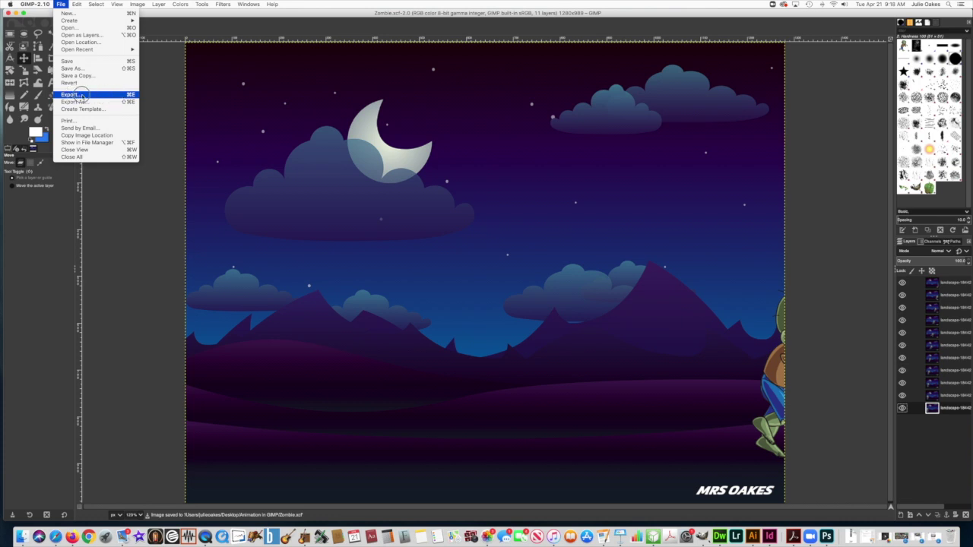
# - Export the image as Zombie.gif instead of png, cropping layers to the image borders
pyautogui.click(76, 94)
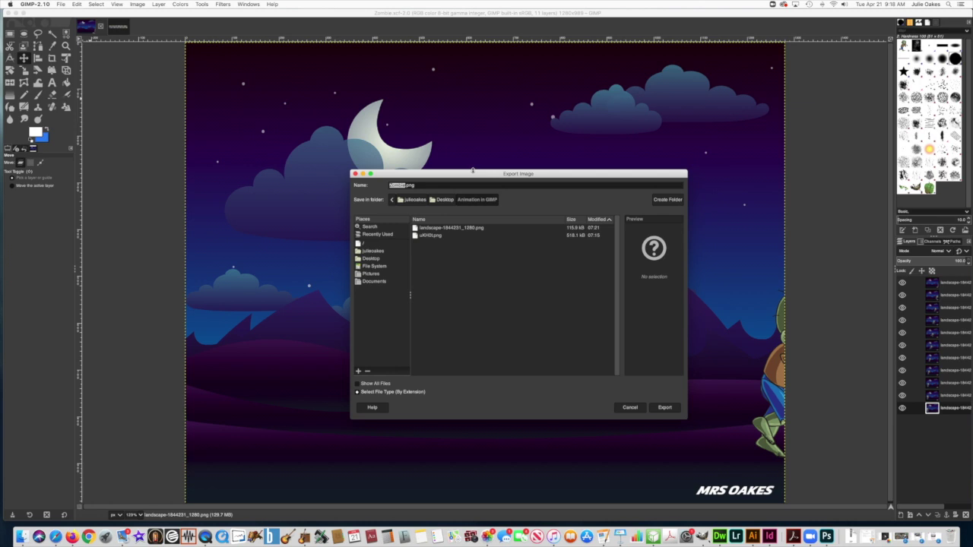
pyautogui.moveTo(427, 184); pyautogui.dragTo(406, 185)
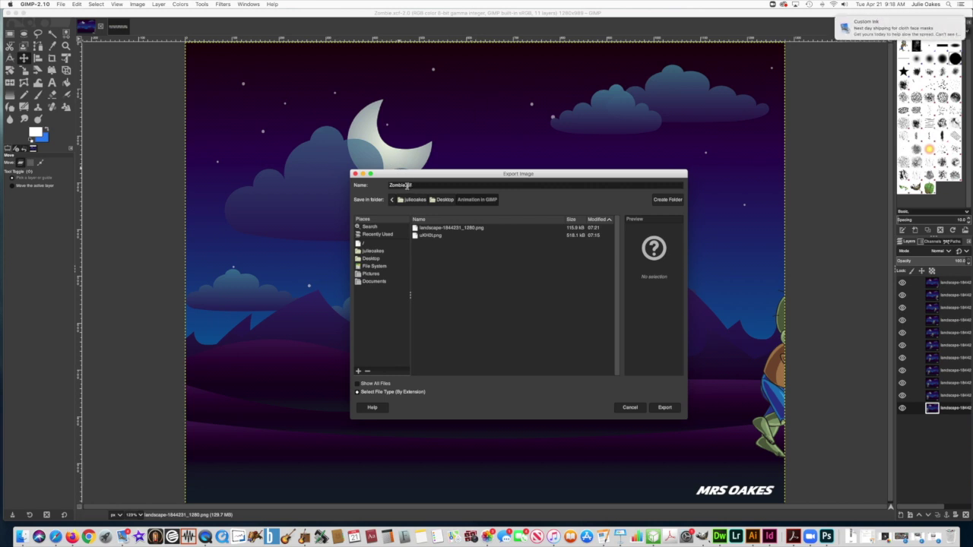
pyautogui.click(665, 408)
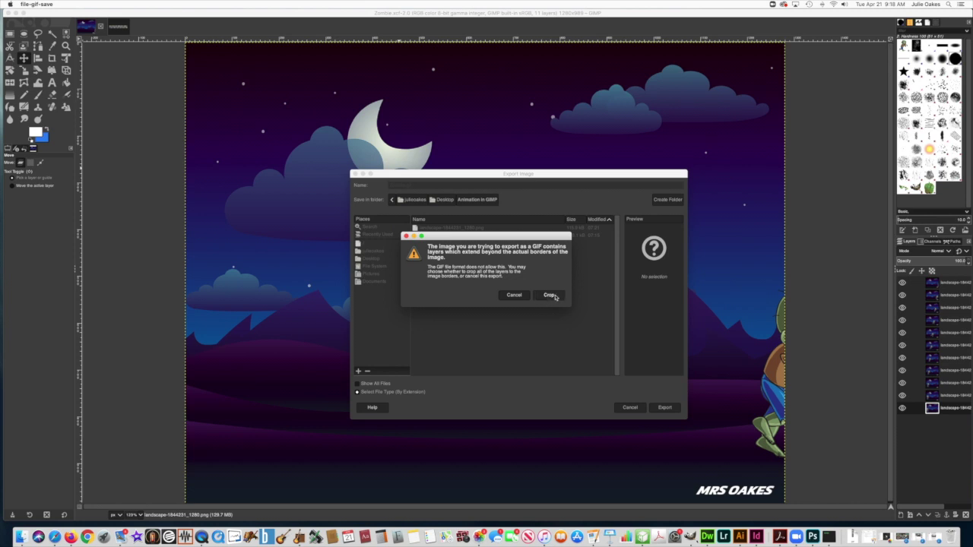
pyautogui.click(550, 295)
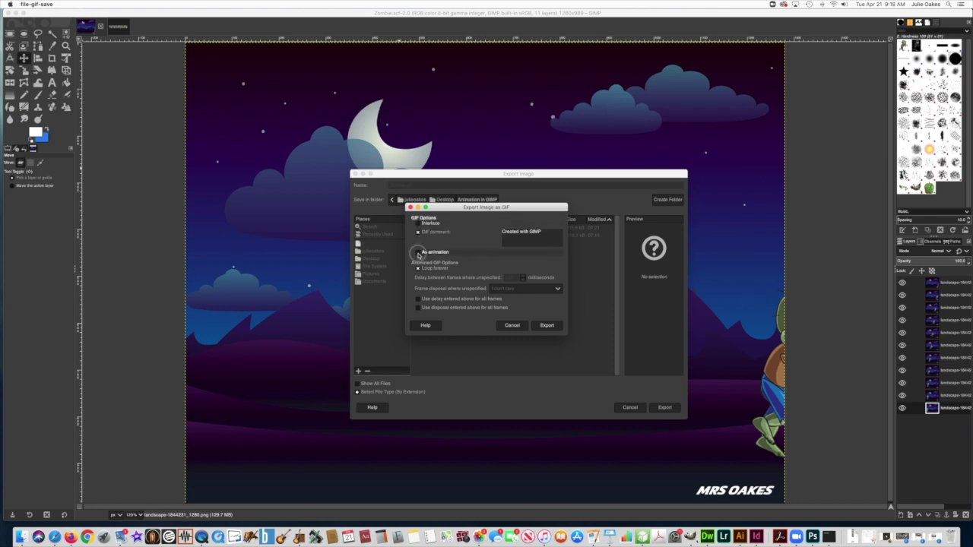
# - Export Zombie.gif as an animation with a 250 ms delay on all frames and no GIF comment
pyautogui.click(420, 253)
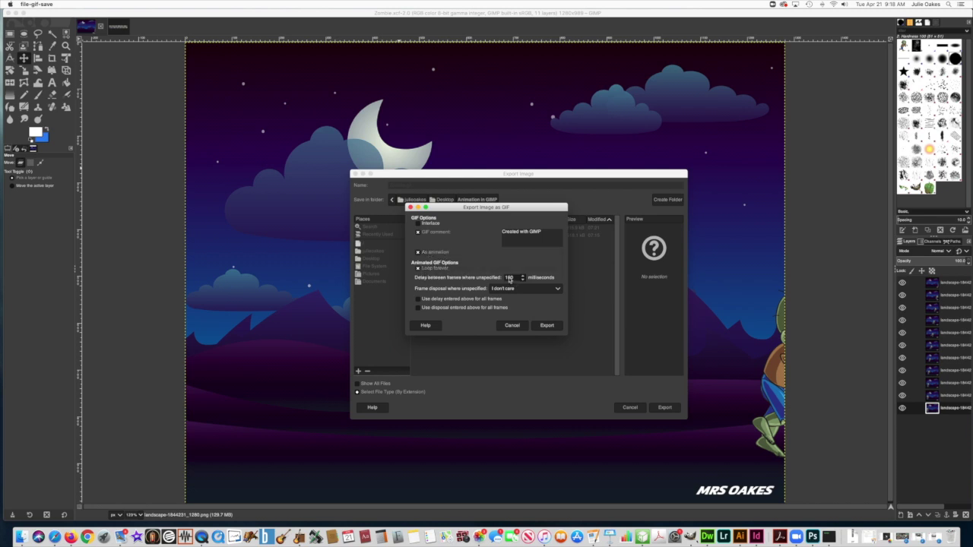
pyautogui.doubleClick(509, 278)
pyautogui.click(418, 300)
pyautogui.click(420, 234)
pyautogui.click(545, 327)
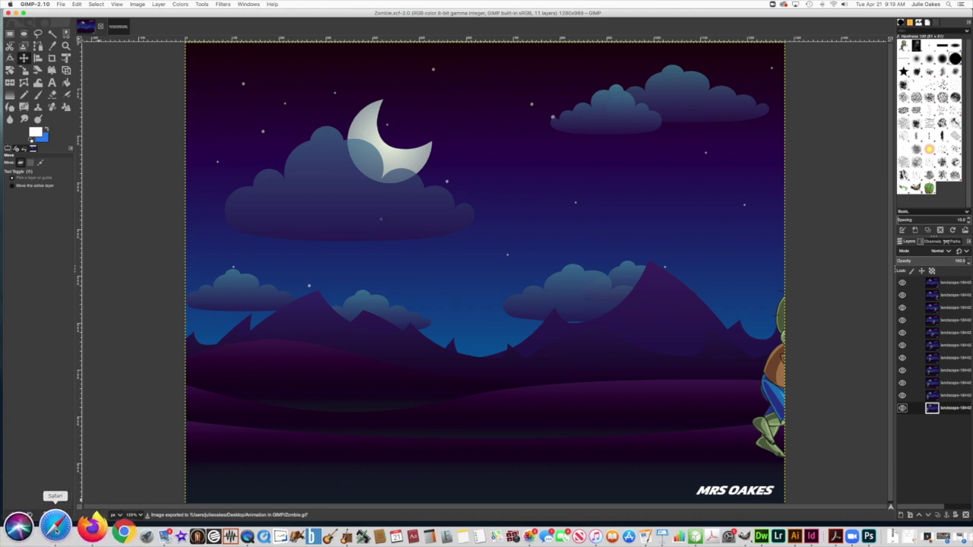
# - Open Safari to watch the exported Zombie.gif animation play
pyautogui.click(48, 526)
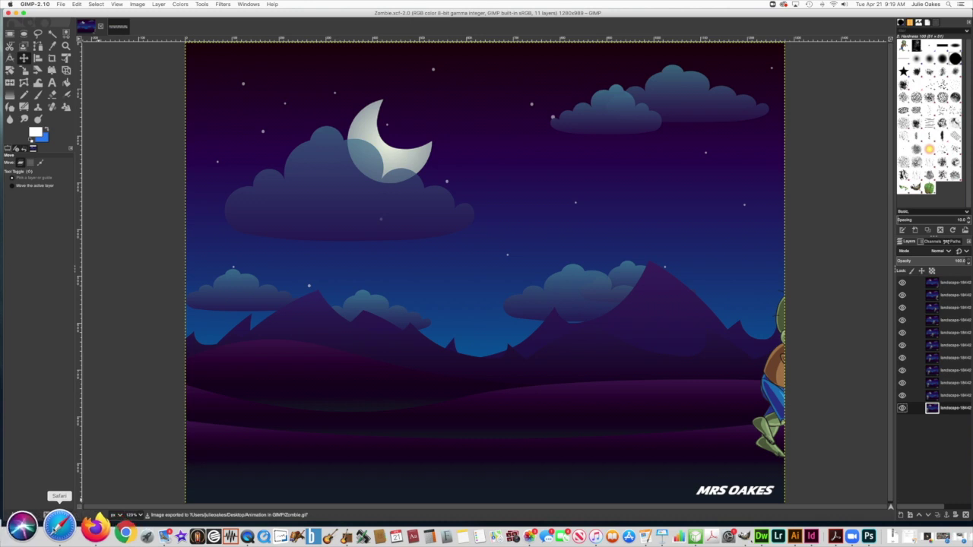